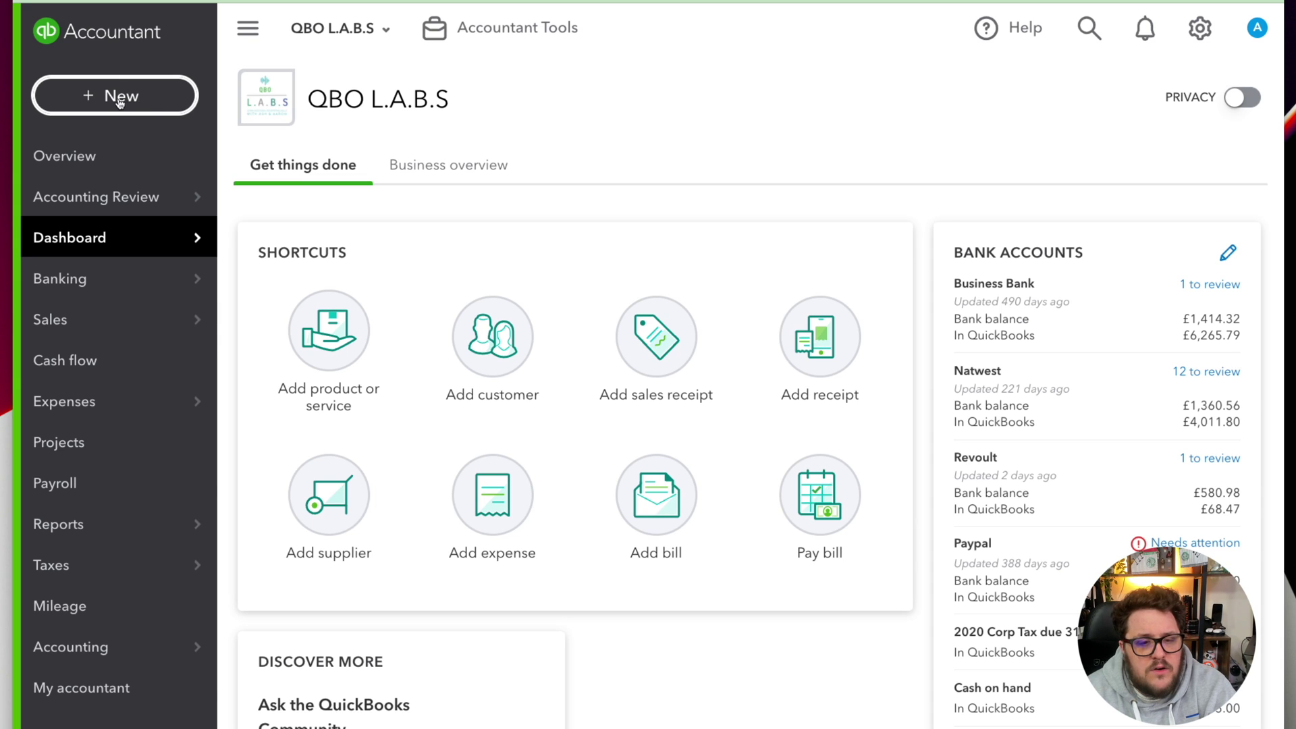
- Start a new journal entry and set its journal number to New Asset
{"action": "left_click", "coordinate": [120, 102]}
{"action": "left_click", "coordinate": [819, 290]}
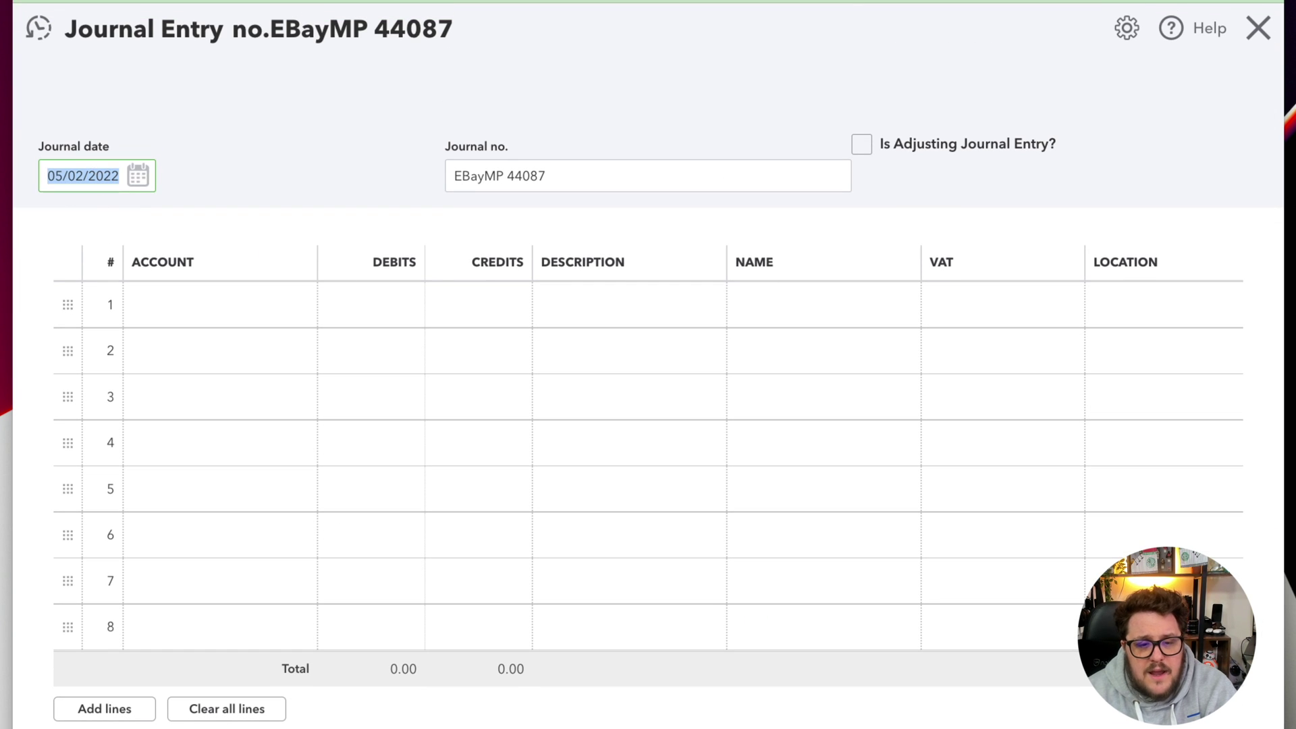
{"action": "key", "text": "Tab"}
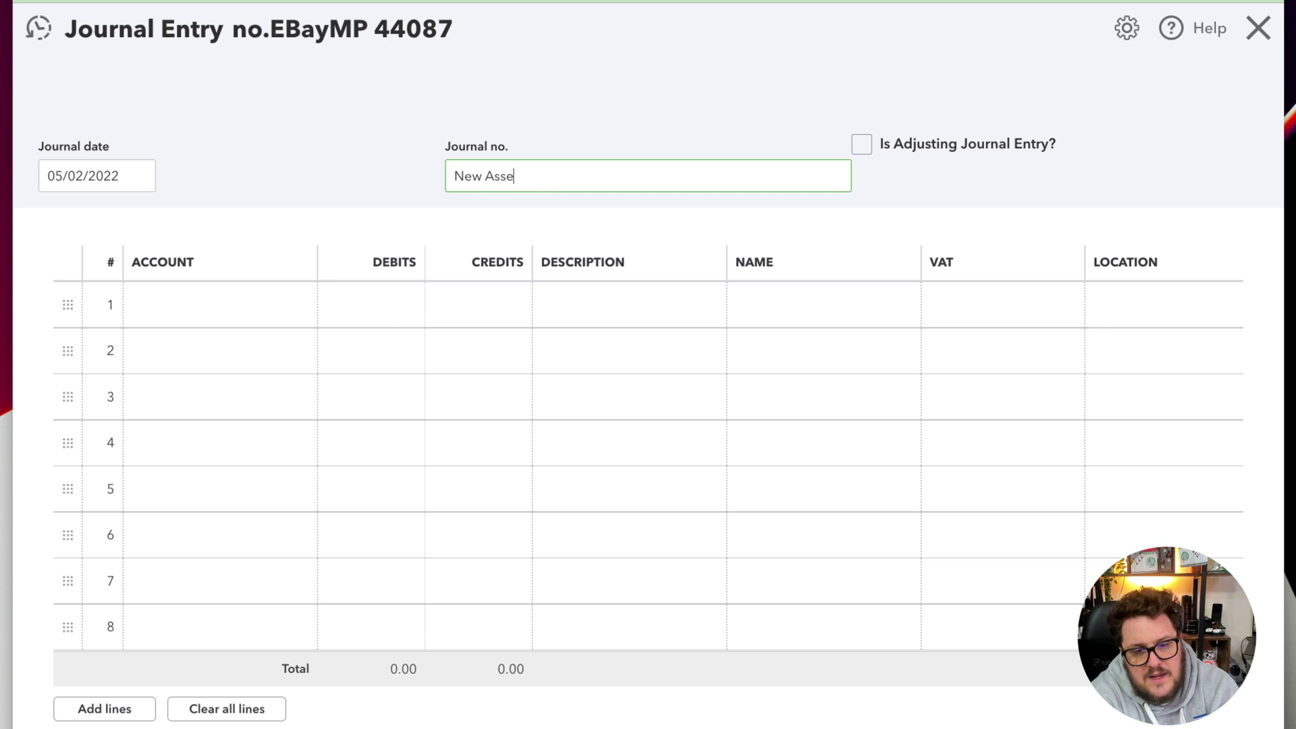
{"action": "key", "text": "Tab"}
{"action": "key", "text": "Tab"}
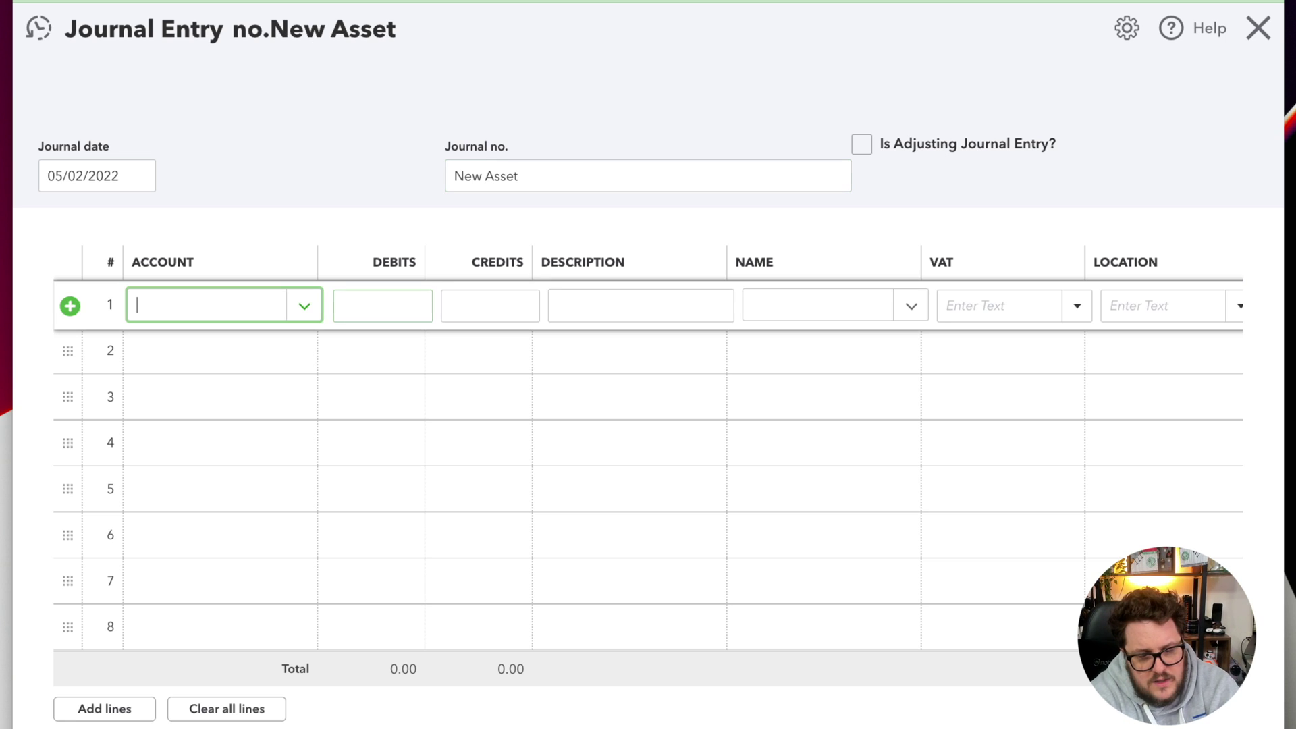
- Fill journal line 1 with the Computer equipment additions at cost account and a debit of 2,500
{"action": "scroll", "coordinate": [246, 561], "scroll_direction": "down", "scroll_amount": 3}
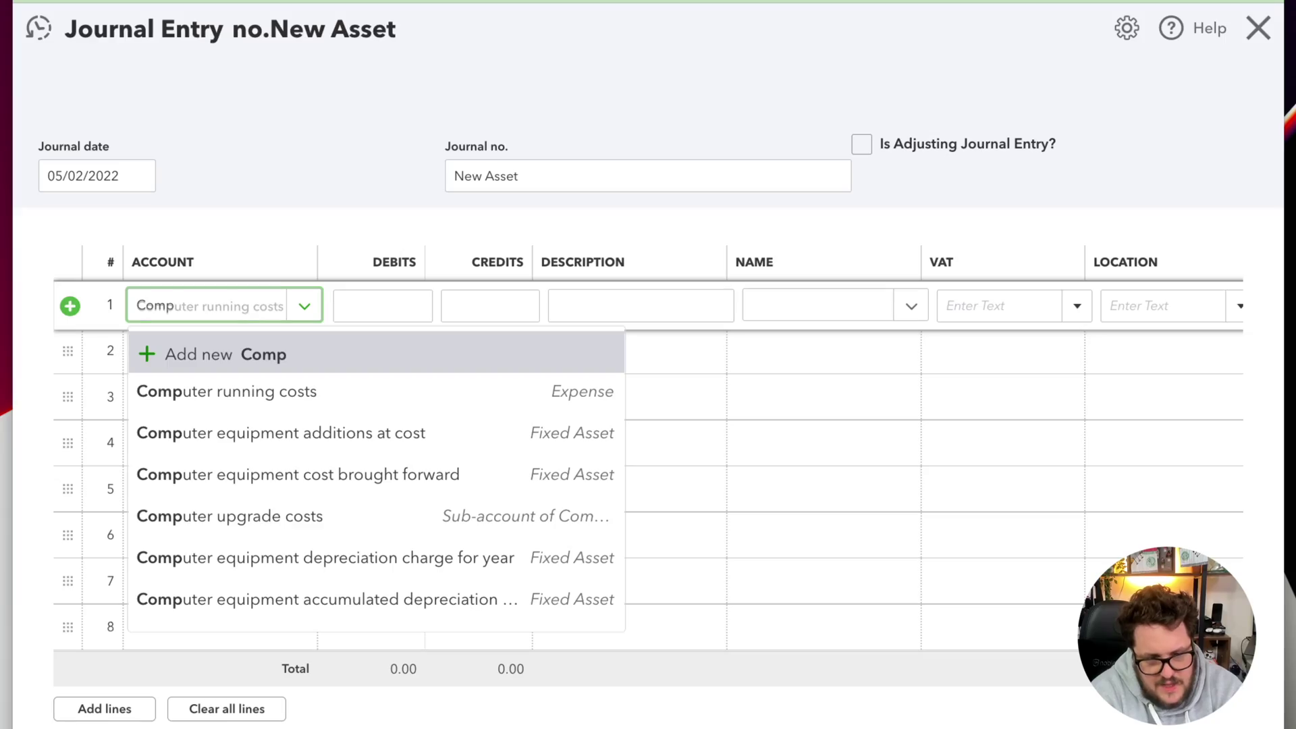
{"action": "key", "text": "Down"}
{"action": "key", "text": "Down"}
{"action": "key", "text": "Tab"}
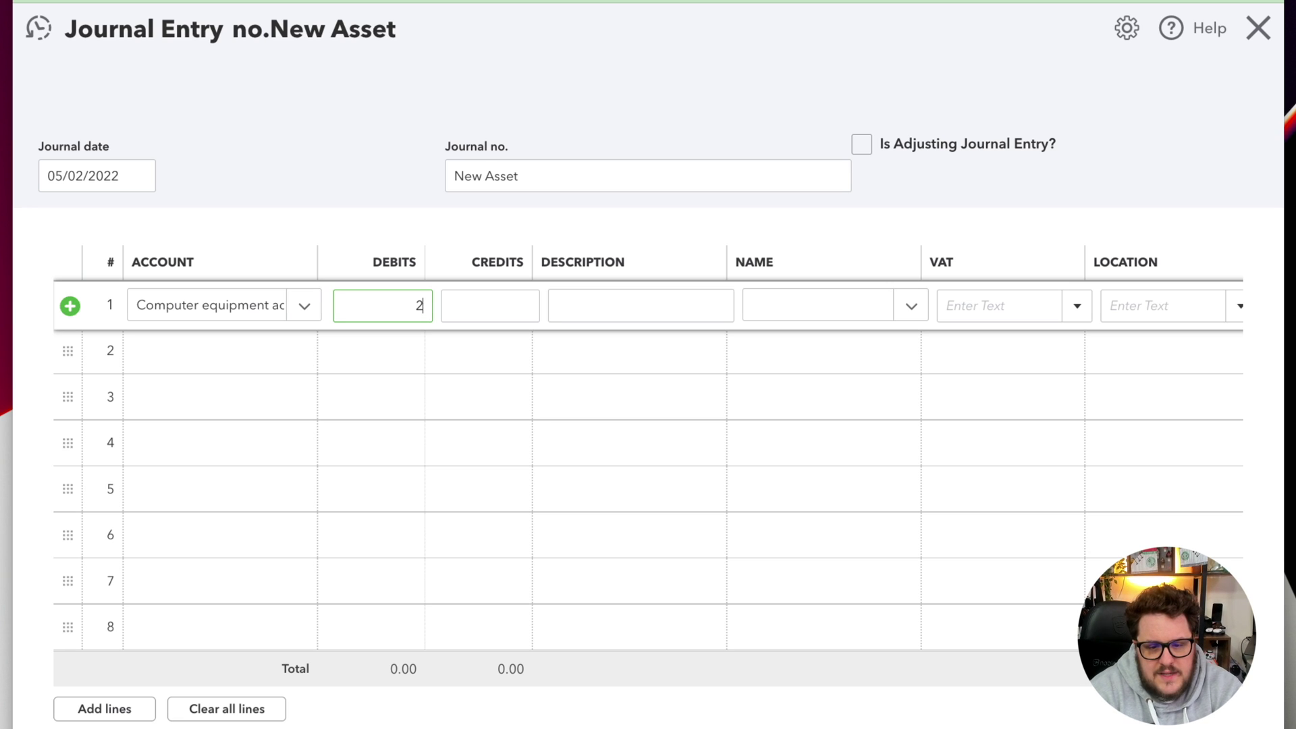
{"action": "key", "text": "Tab"}
{"action": "key", "text": "Tab"}
{"action": "key", "text": "Tab"}
{"action": "key", "text": "Tab"}
{"action": "key", "text": "shift+Tab"}
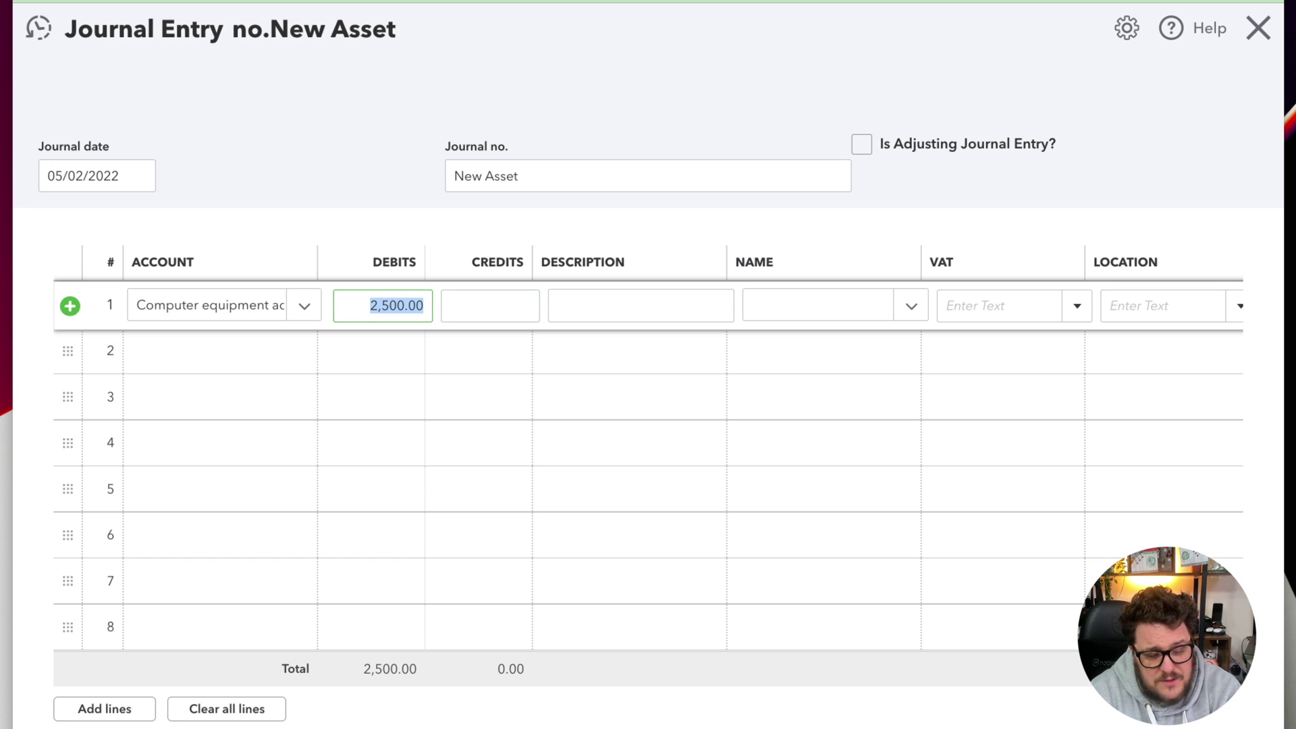
- Set the line 1 debit to 2,100 and apply the 20.0% S (Purchases) VAT code
{"action": "type", "text": "2100"}
{"action": "key", "text": "Tab"}
{"action": "key", "text": "Tab"}
{"action": "key", "text": "Tab"}
{"action": "key", "text": "Tab"}
{"action": "key", "text": "Tab"}
{"action": "key", "text": "Tab"}
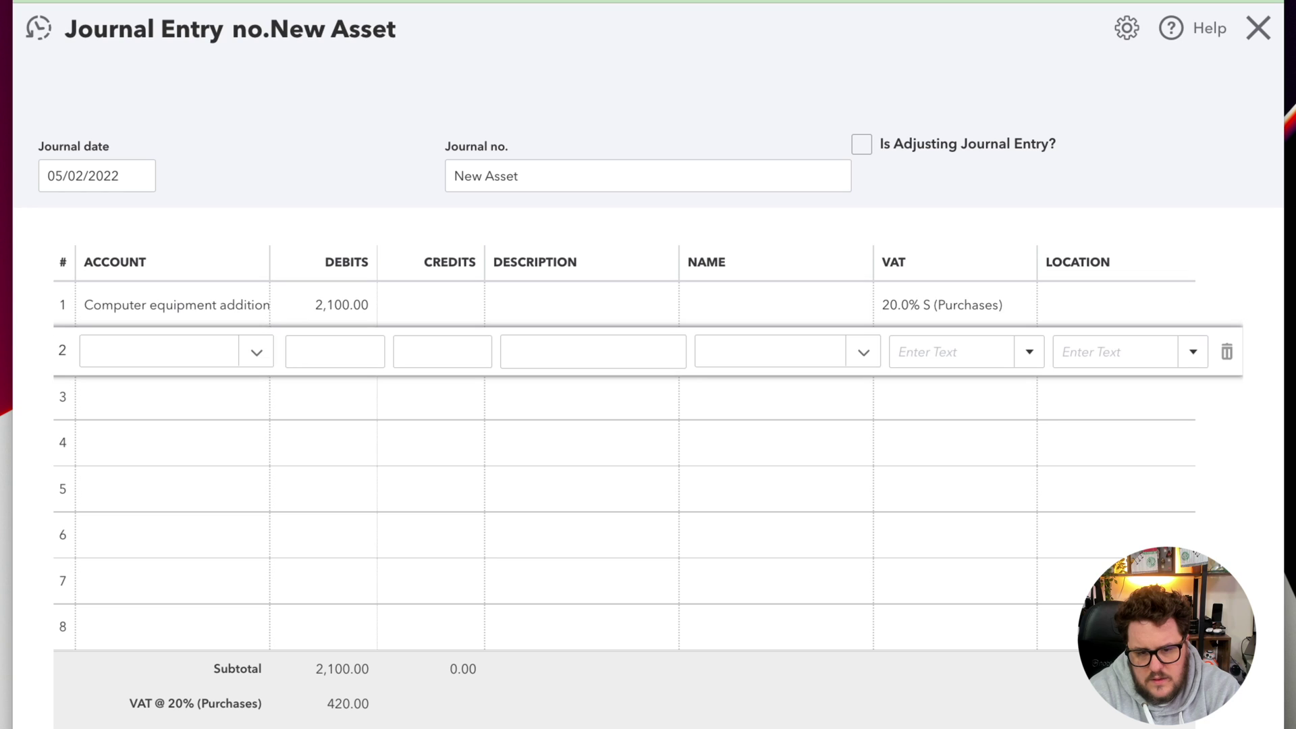
- Search the account choices on journal line 2 for an existing hire account
{"action": "left_click", "coordinate": [159, 351]}
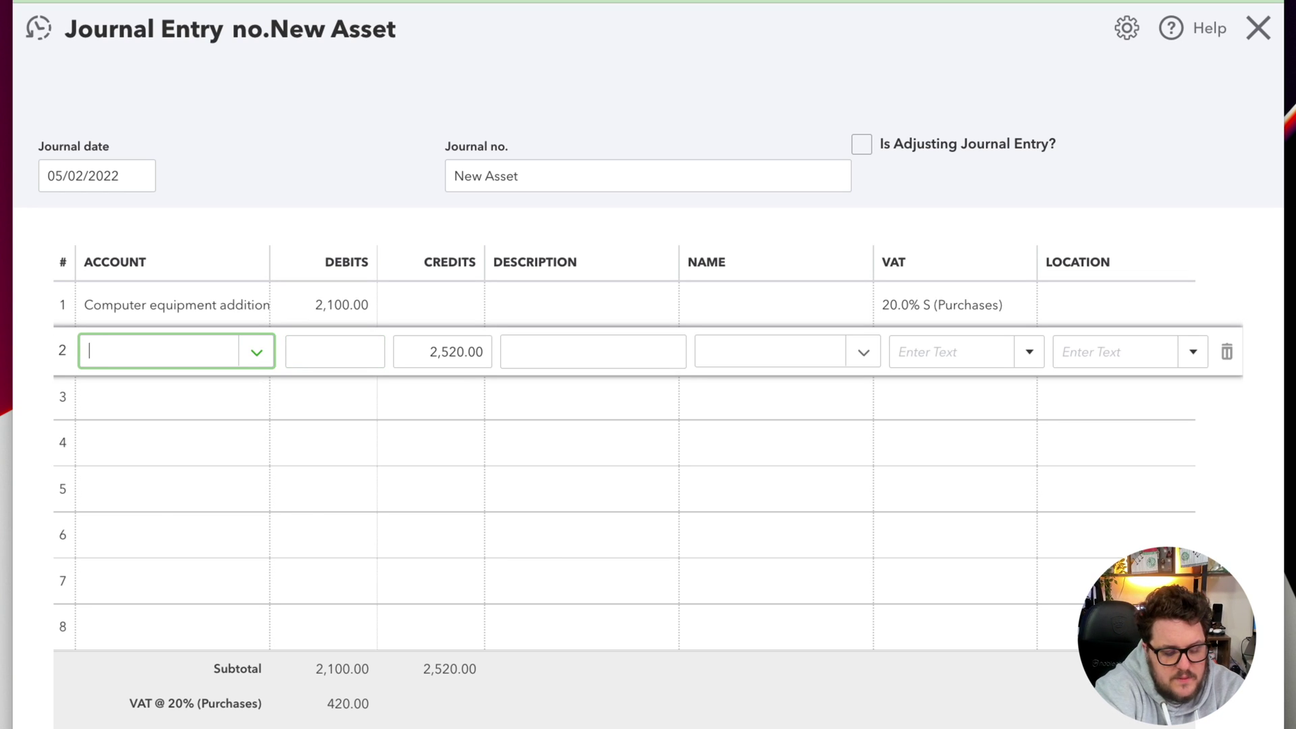
{"action": "type", "text": "hire"}
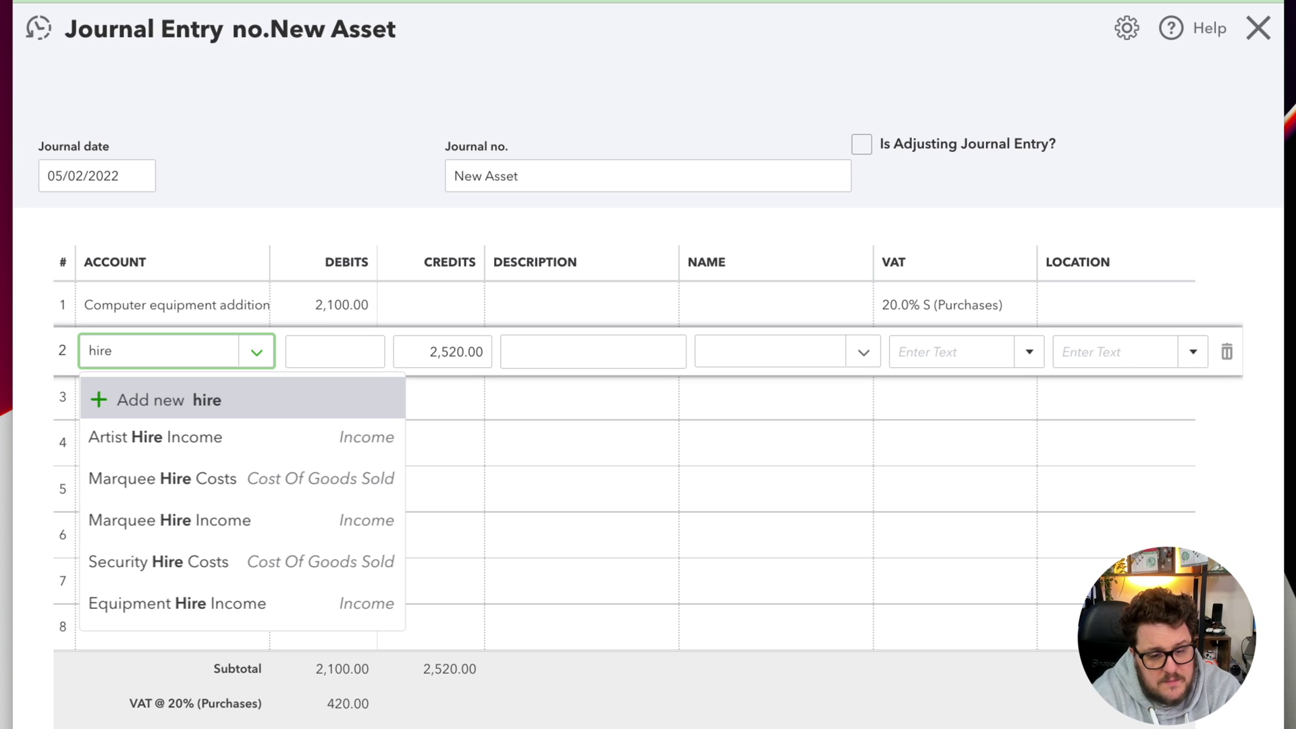
{"action": "key", "text": "BackSpace"}
{"action": "key", "text": "BackSpace"}
{"action": "type", "text": "Hior"}
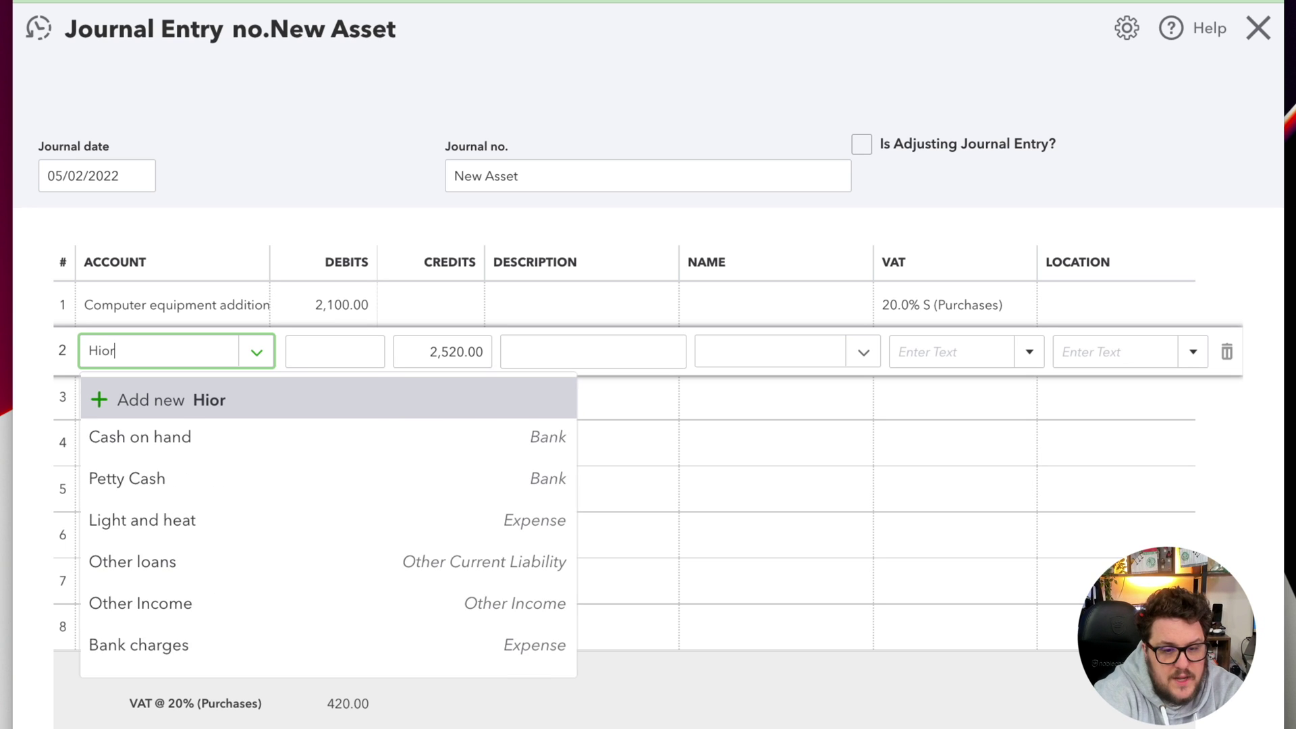
{"action": "key", "text": "BackSpace"}
{"action": "key", "text": "BackSpace"}
{"action": "type", "text": "re"}
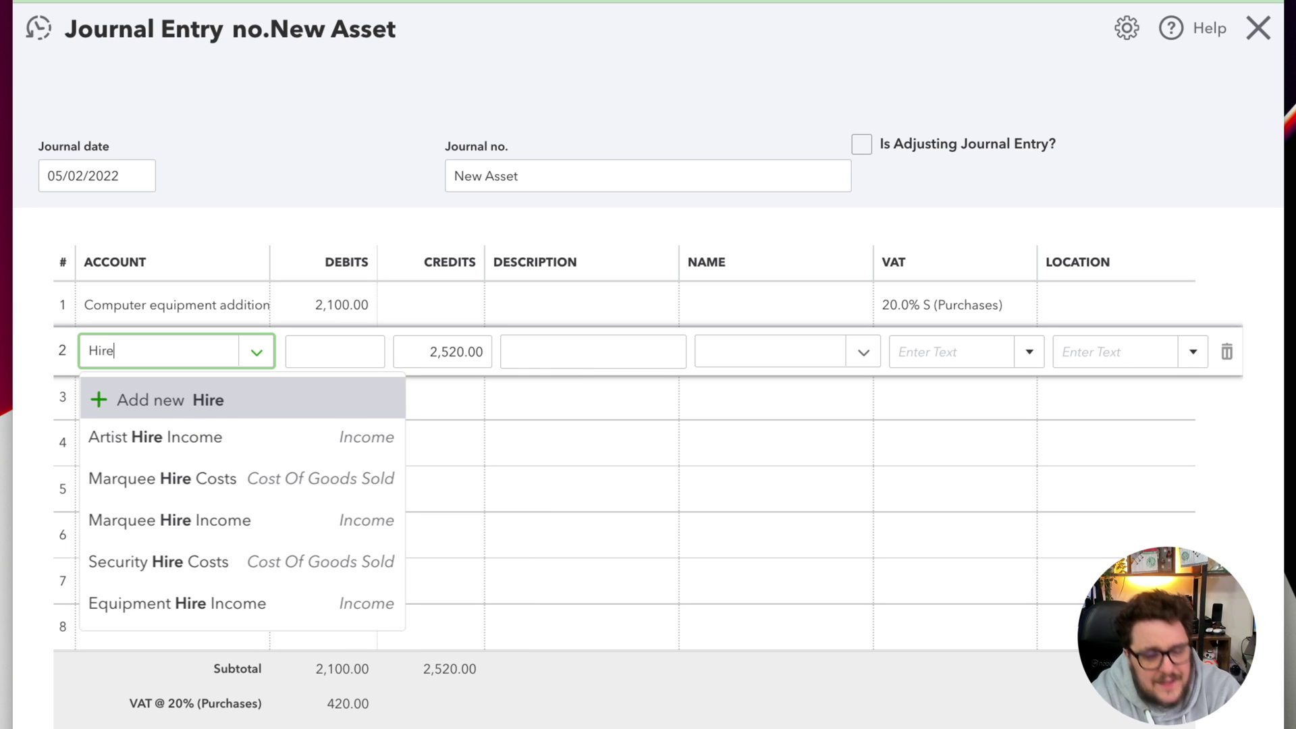
- Begin adding a new account named HP Liability from journal line 2
{"action": "key", "text": "BackSpace"}
{"action": "key", "text": "BackSpace"}
{"action": "key", "text": "BackSpace"}
{"action": "type", "text": "P Liabi"}
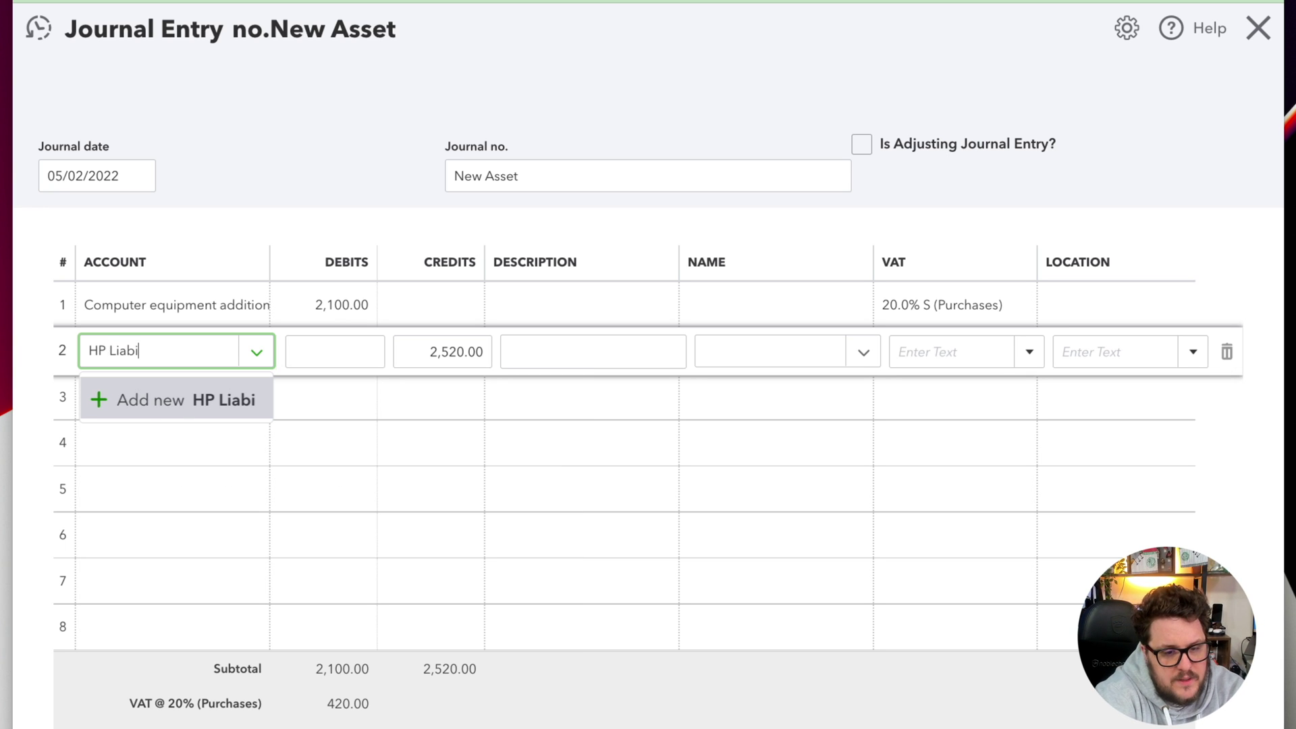
{"action": "type", "text": "lity"}
{"action": "key", "text": "Return"}
- Set the new HP Liability account's type to Current liabilities and look over its detail types
{"action": "left_click", "coordinate": [396, 205]}
{"action": "scroll", "coordinate": [392, 429], "scroll_direction": "down", "scroll_amount": 1}
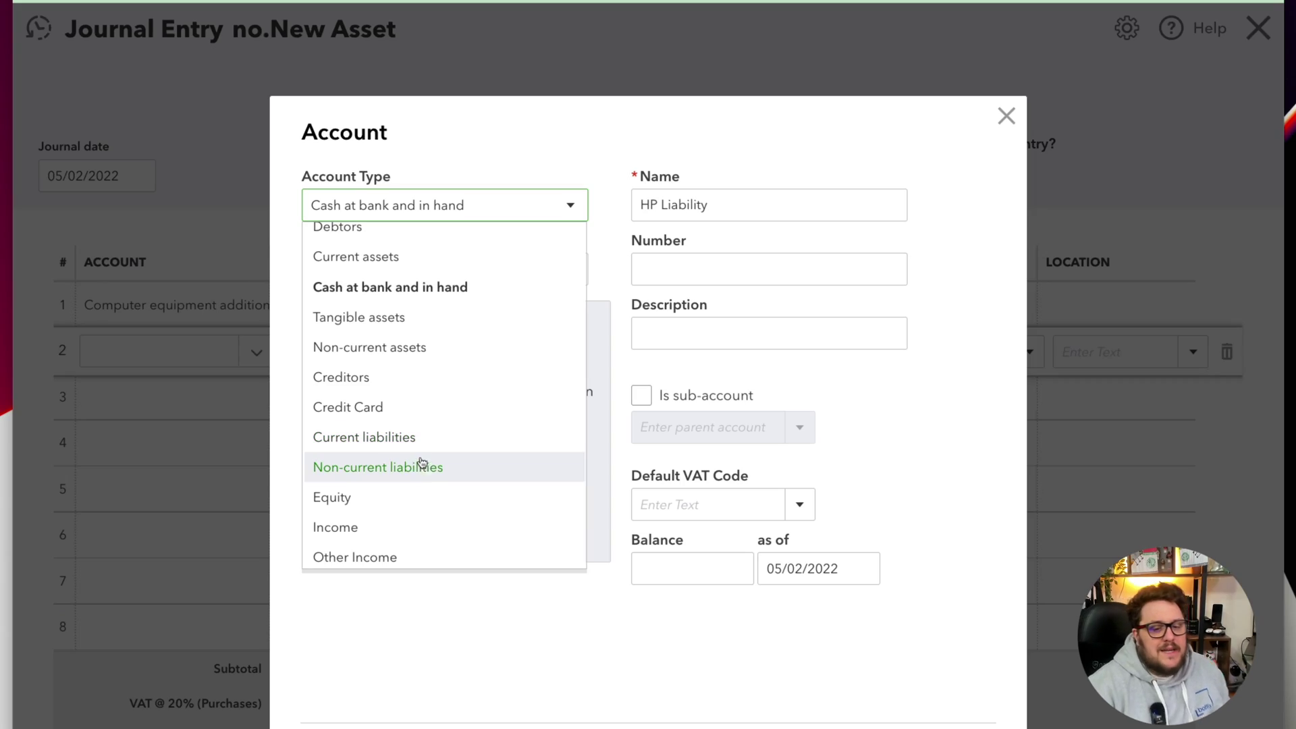
{"action": "scroll", "coordinate": [443, 537], "scroll_direction": "down", "scroll_amount": 3}
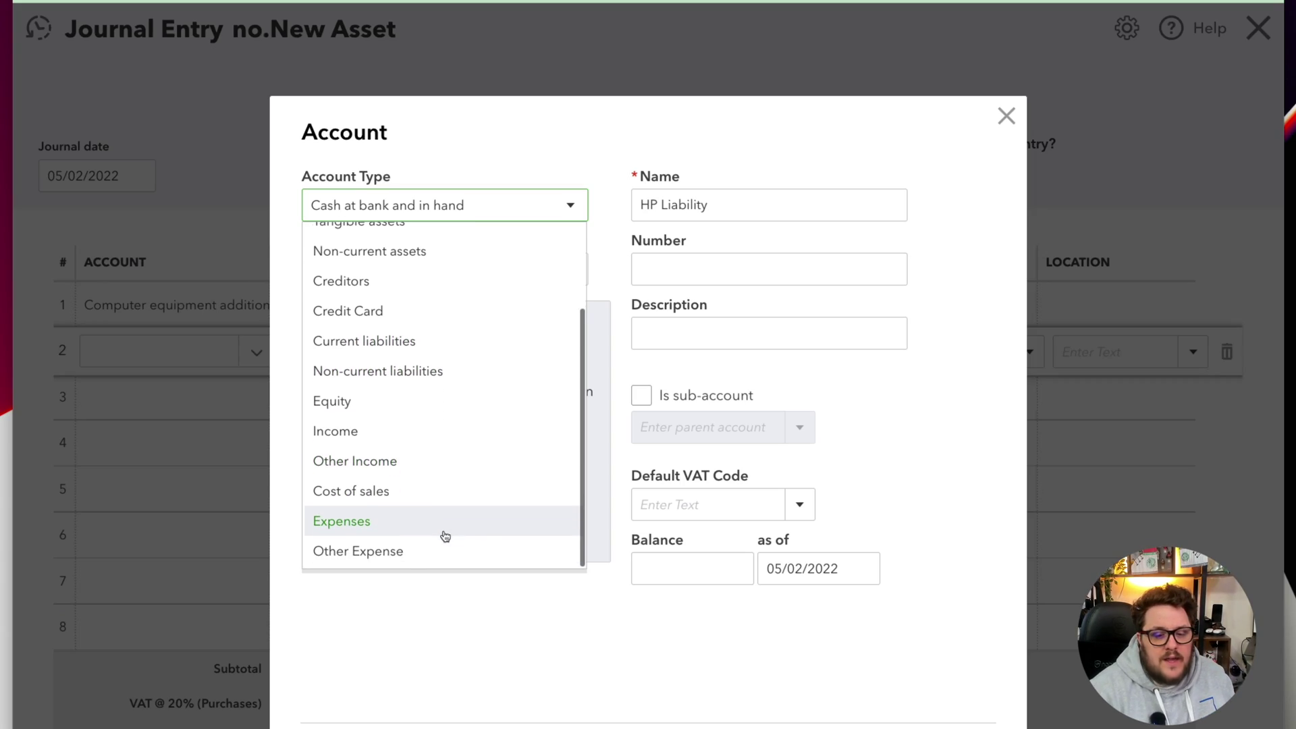
{"action": "scroll", "coordinate": [445, 536], "scroll_direction": "up", "scroll_amount": 3}
{"action": "left_click", "coordinate": [400, 454]}
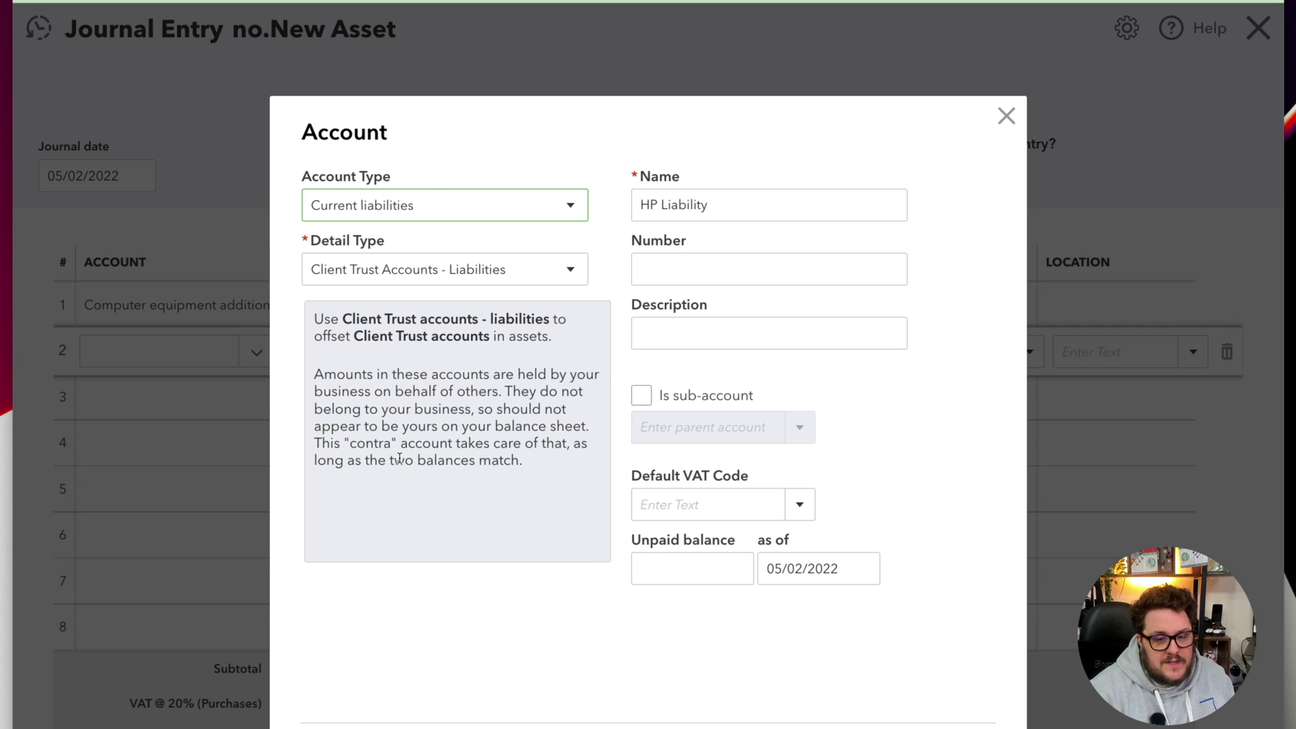
{"action": "left_click", "coordinate": [391, 267]}
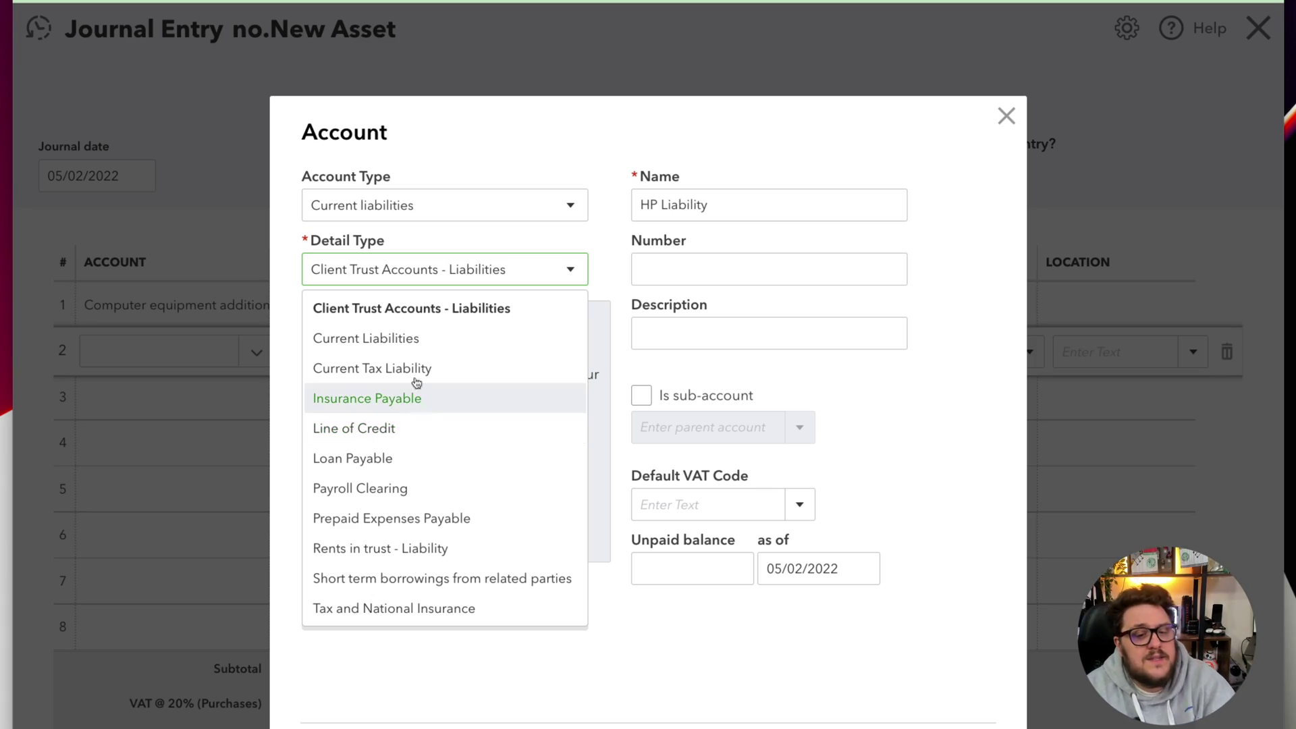
- Set the HP Liability account type to Cash at bank and in hand and save the account
{"action": "left_click", "coordinate": [375, 204]}
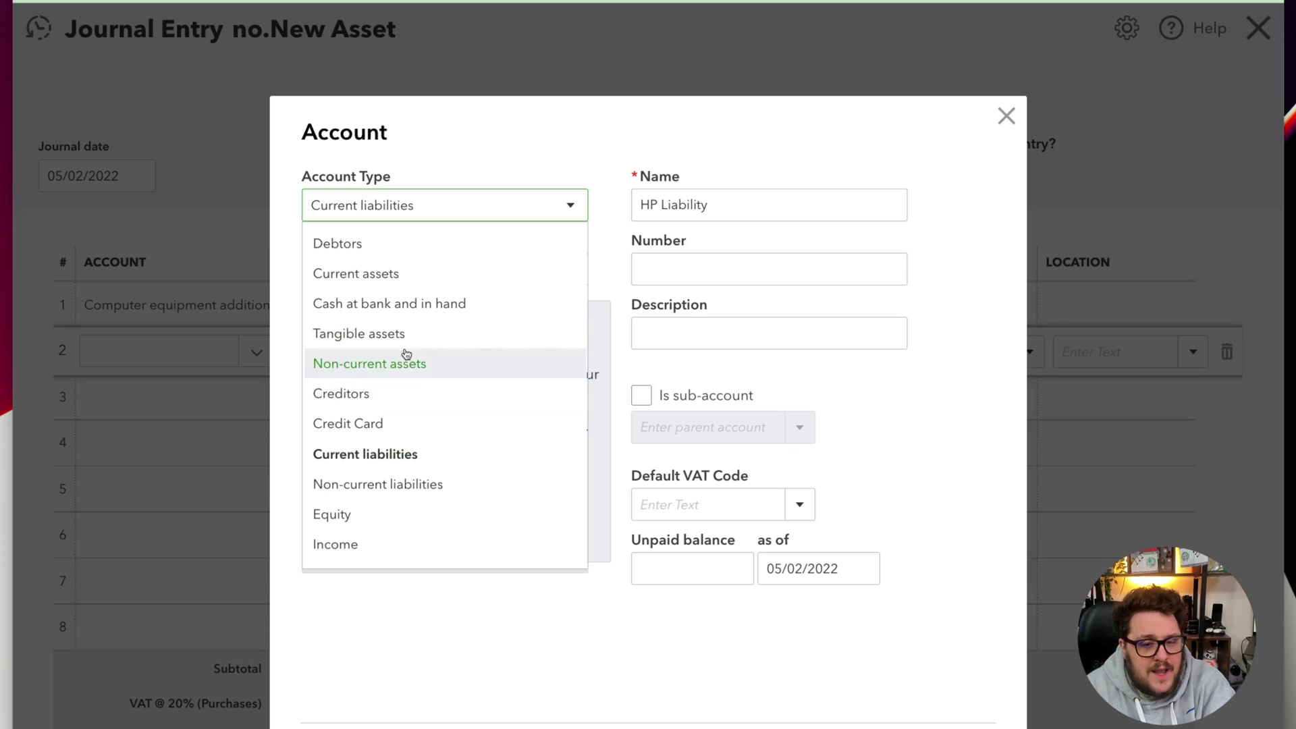
{"action": "left_click", "coordinate": [384, 305]}
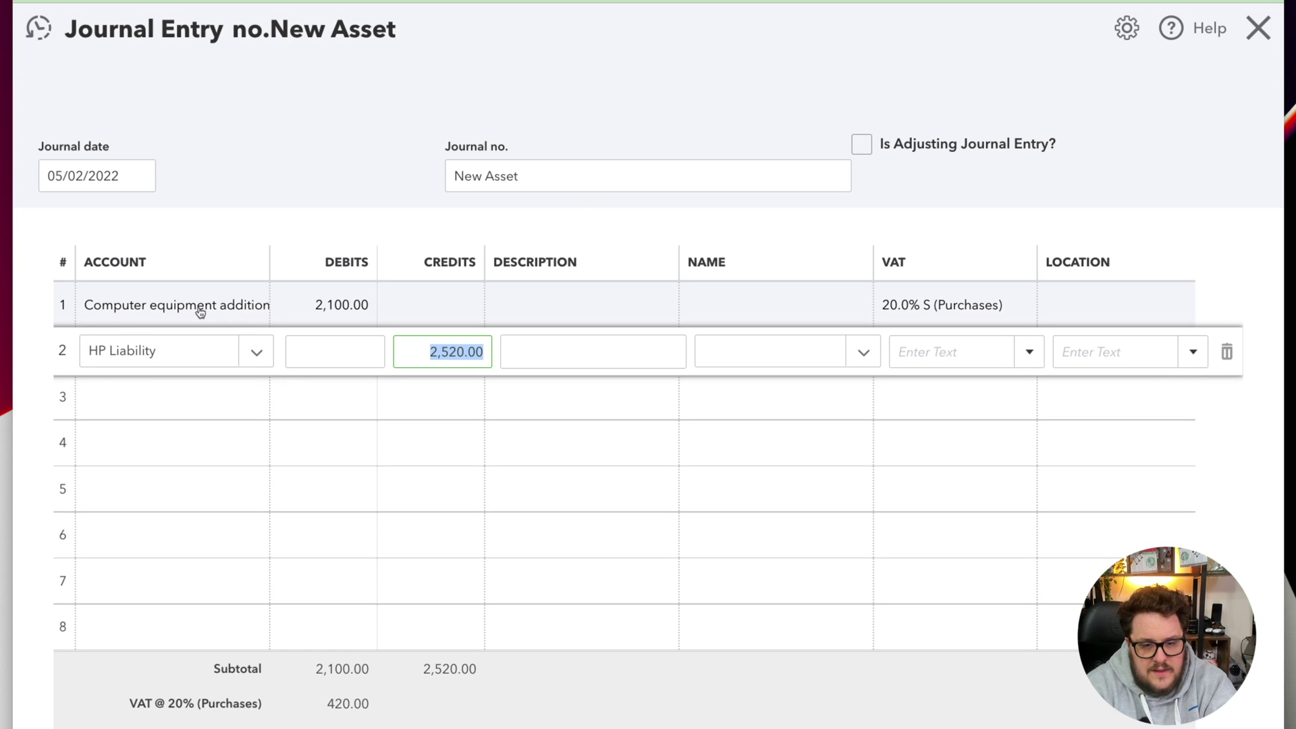
- Set the credit on the HP Liability journal line to 3,000
{"action": "key", "text": "Tab"}
{"action": "key", "text": "Tab"}
{"action": "key", "text": "Tab"}
{"action": "key", "text": "Tab"}
{"action": "key", "text": "Tab"}
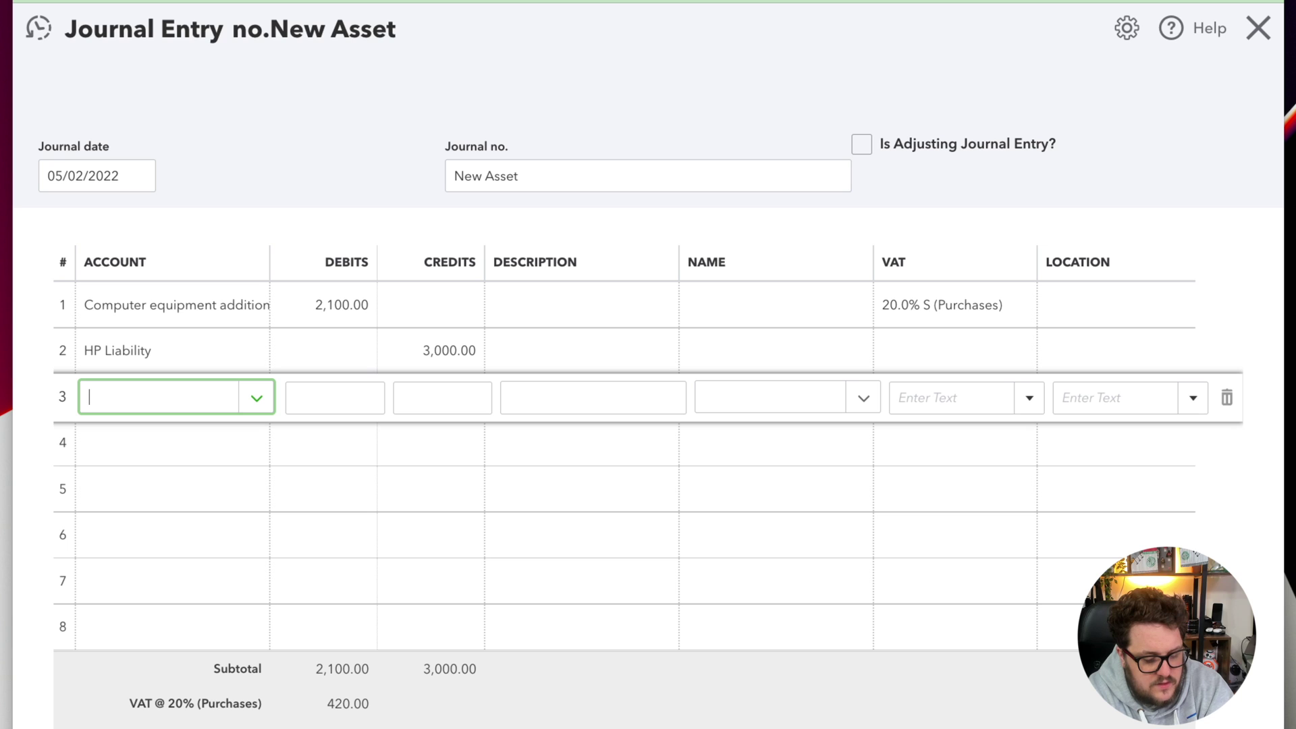
- Add a new account named HP loan interest from journal line 3, using the Expenses account type
{"action": "type", "text": "HP loan interest"}
{"action": "key", "text": "Return"}
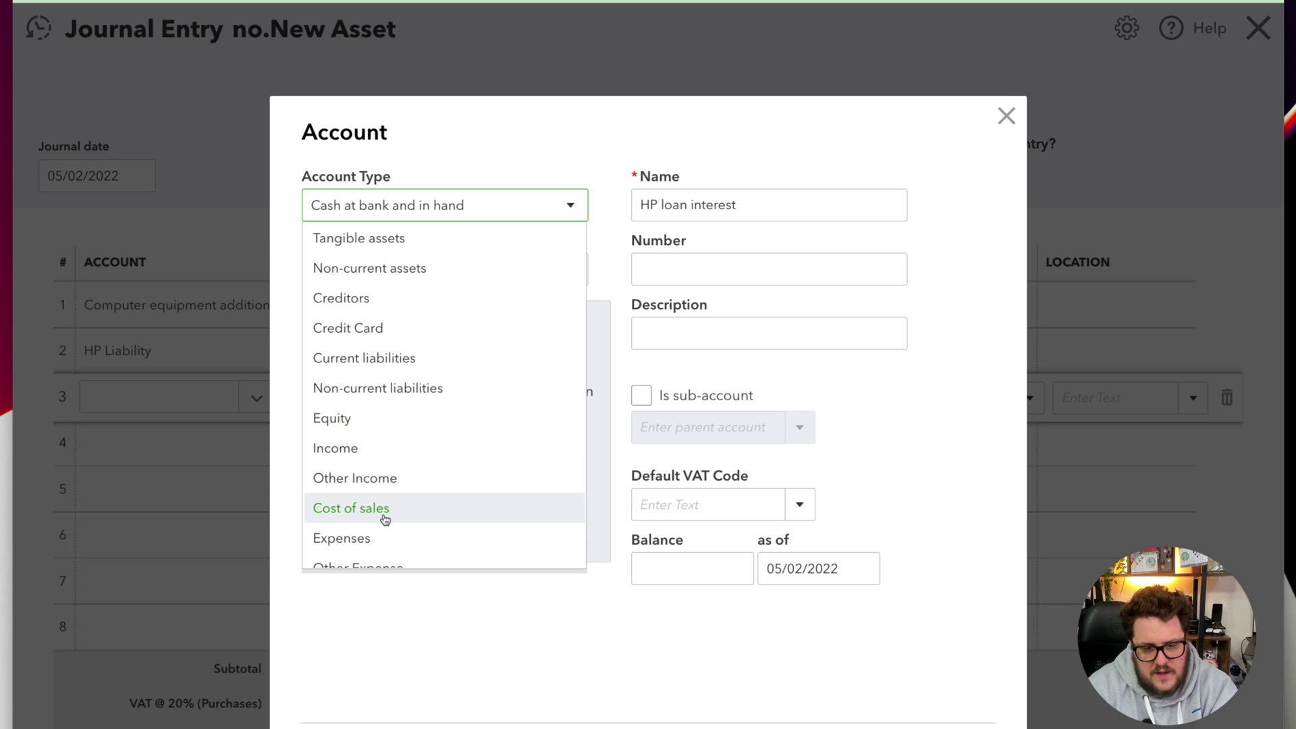
{"action": "left_click", "coordinate": [398, 534]}
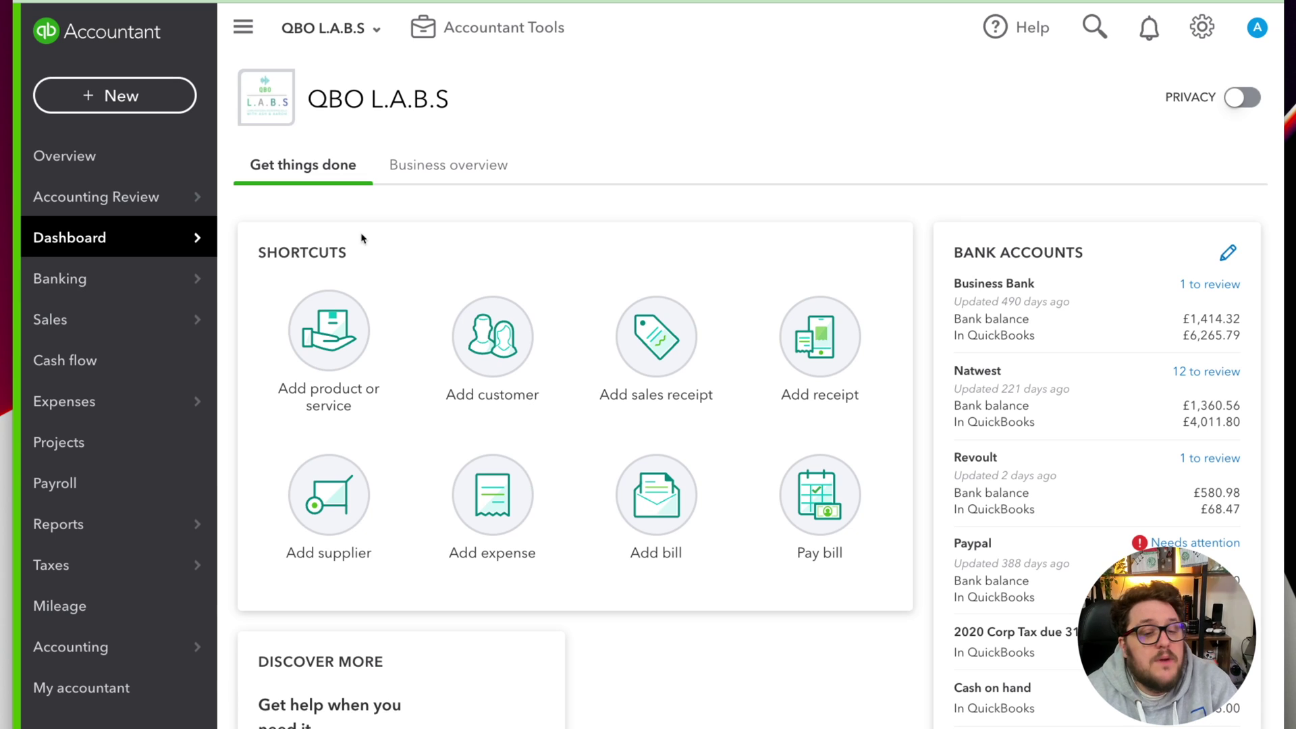
- Start a new expense with HP Liability as the payment account, keeping the payment date 05/02/2022
{"action": "mouse_move", "coordinate": [58, 284]}
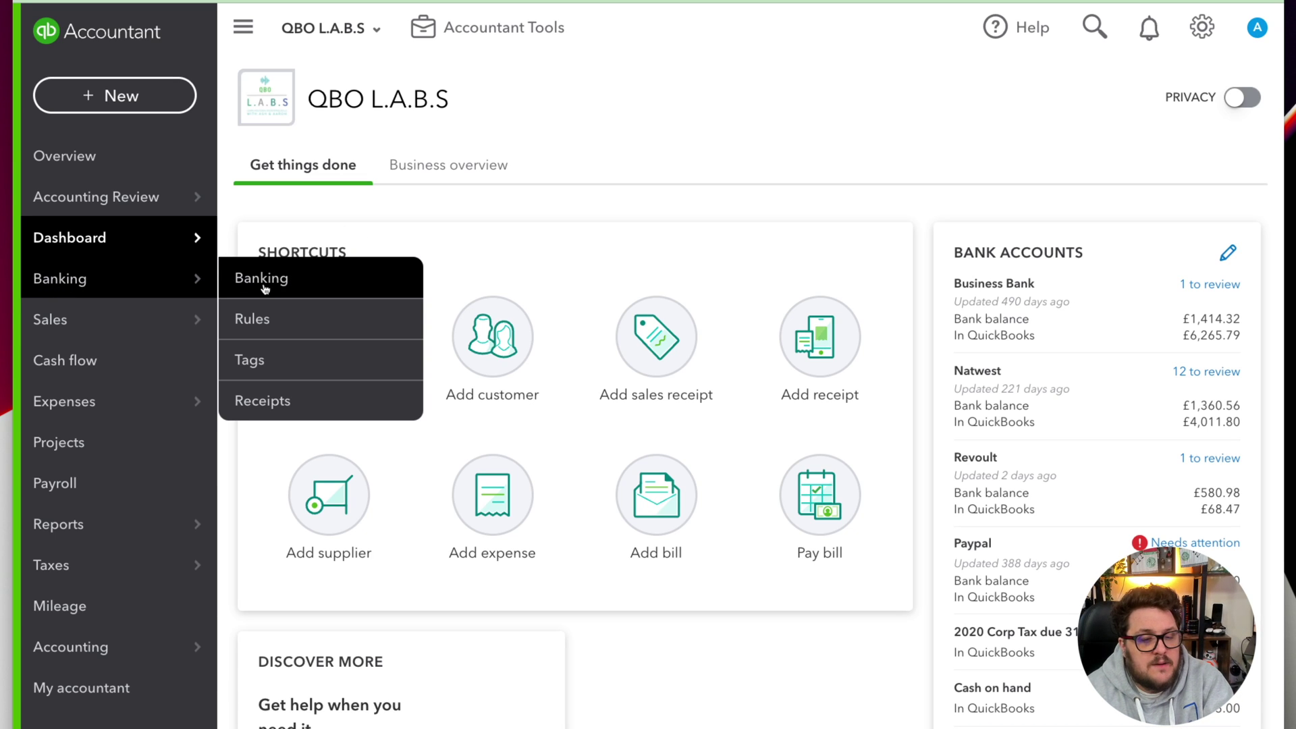
{"action": "left_click", "coordinate": [116, 110]}
{"action": "left_click", "coordinate": [384, 226]}
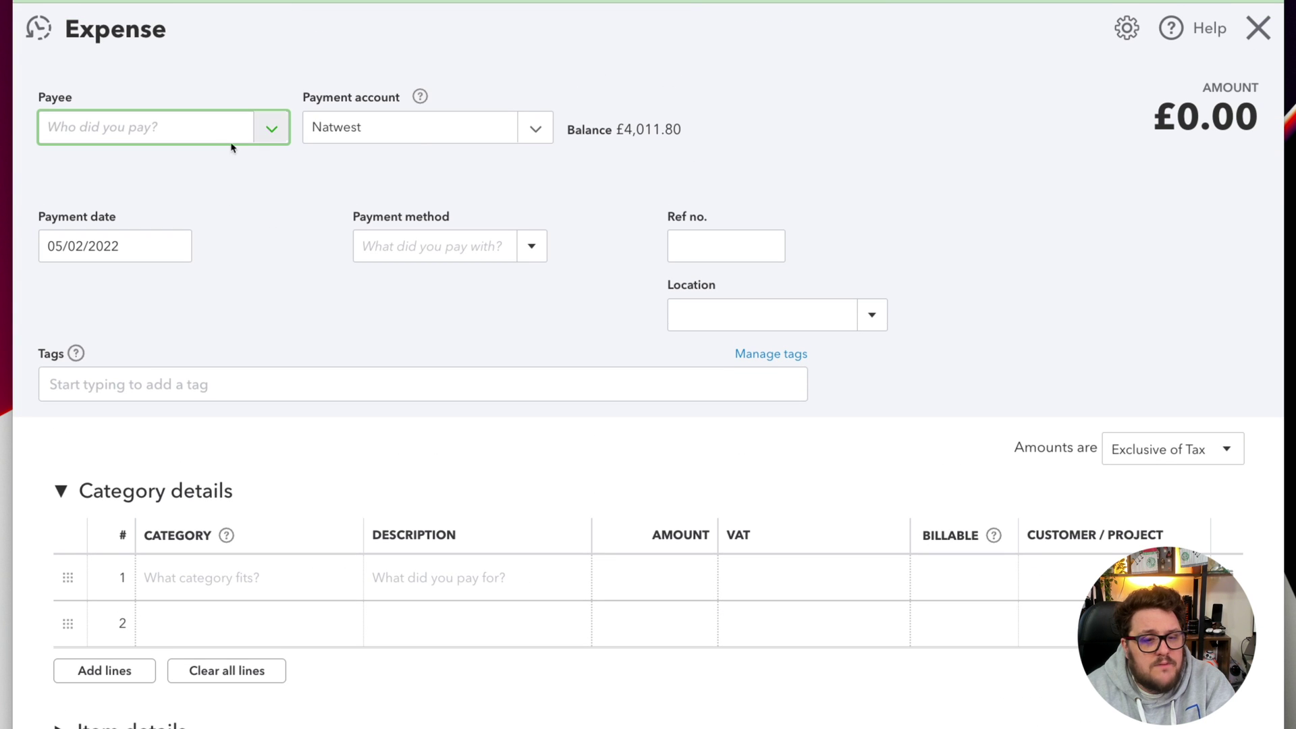
{"action": "left_click", "coordinate": [506, 135]}
{"action": "scroll", "coordinate": [419, 405], "scroll_direction": "down", "scroll_amount": 10}
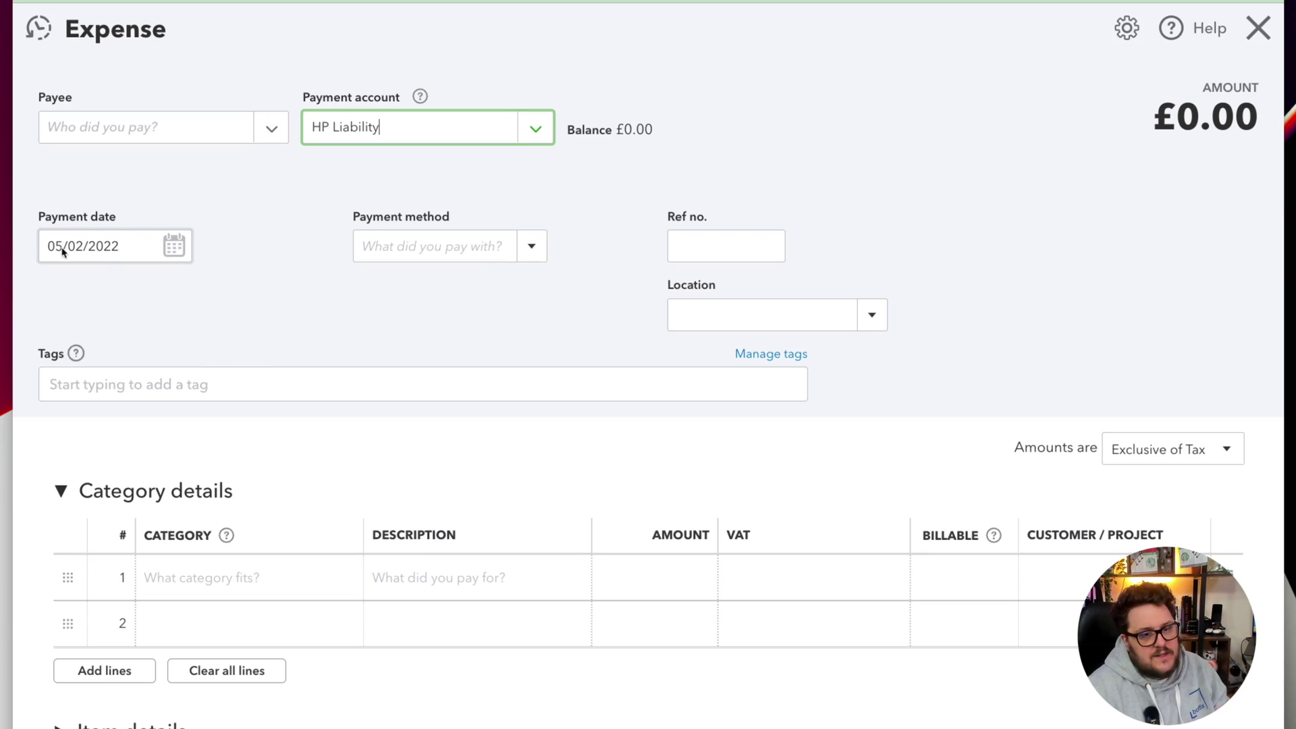
{"action": "left_click", "coordinate": [106, 253]}
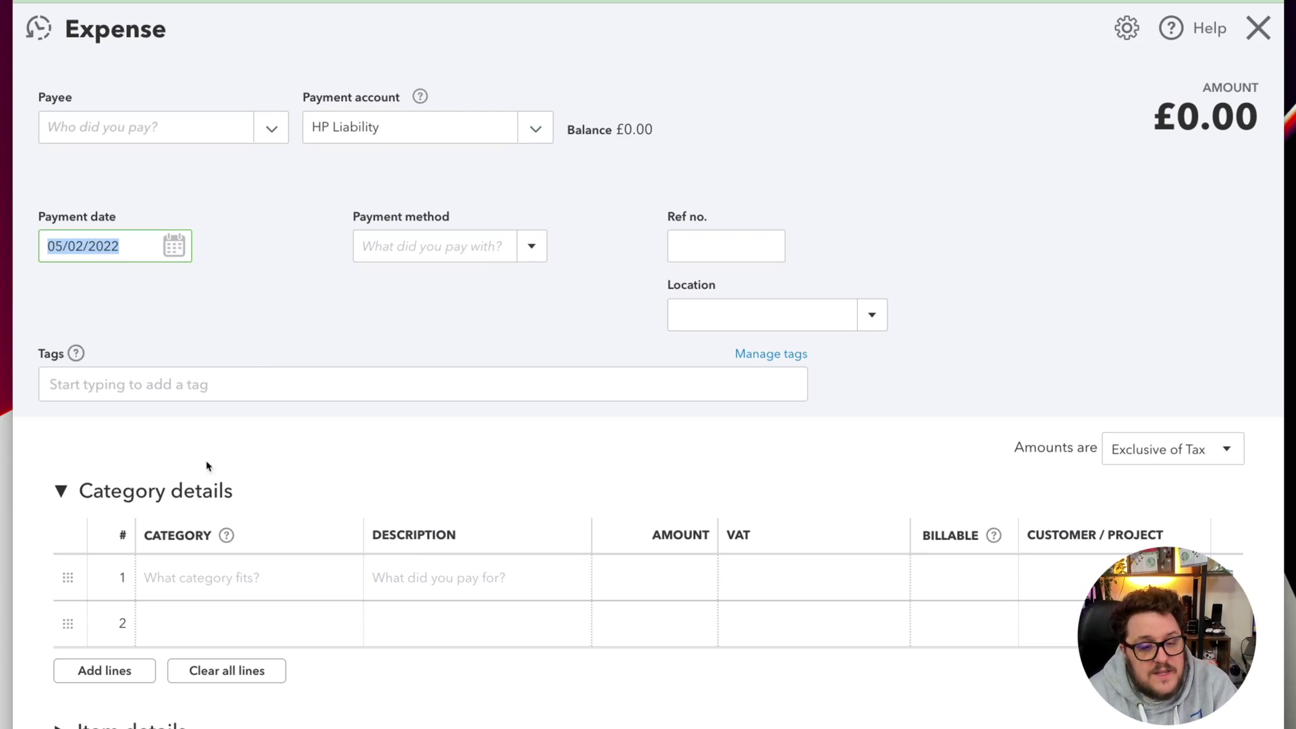
- Categorise expense line 1 as Computer equipment additions at cost and make the amounts Inclusive of Tax
{"action": "left_click", "coordinate": [243, 578]}
{"action": "type", "text": "comp"}
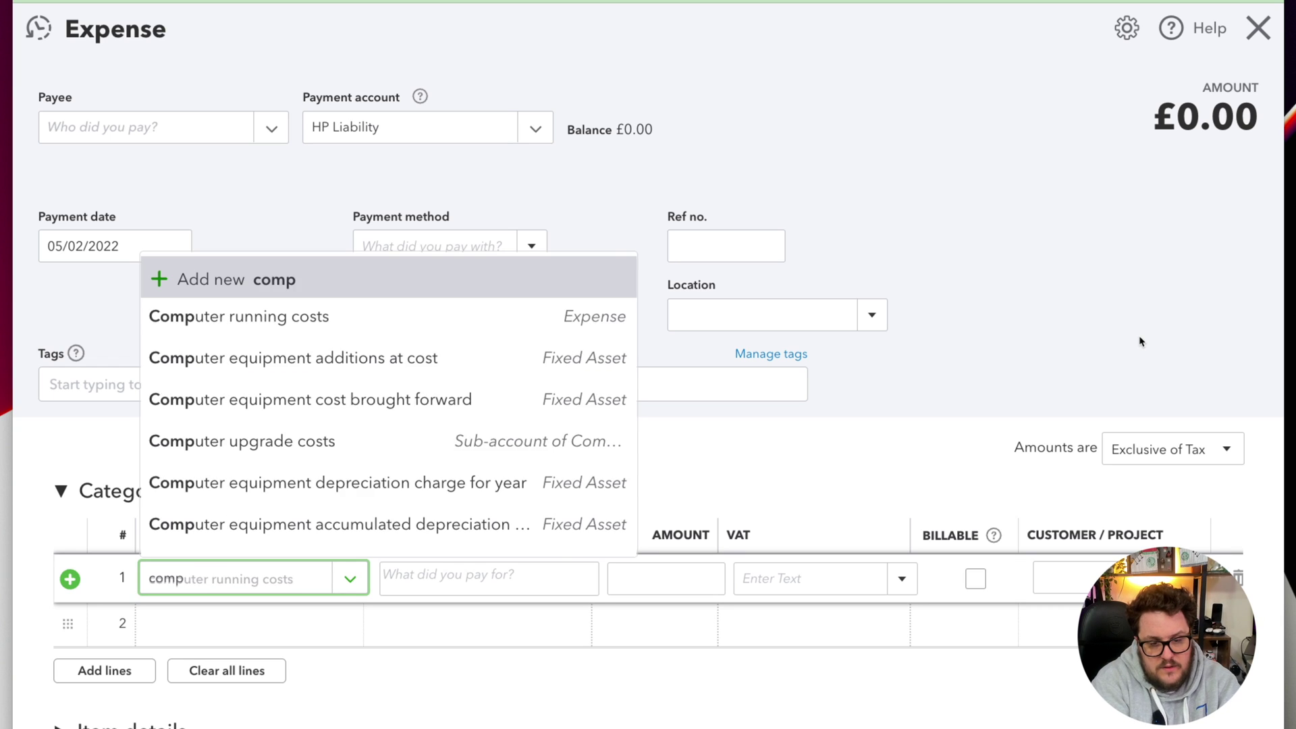
{"action": "key", "text": "Down"}
{"action": "key", "text": "Tab"}
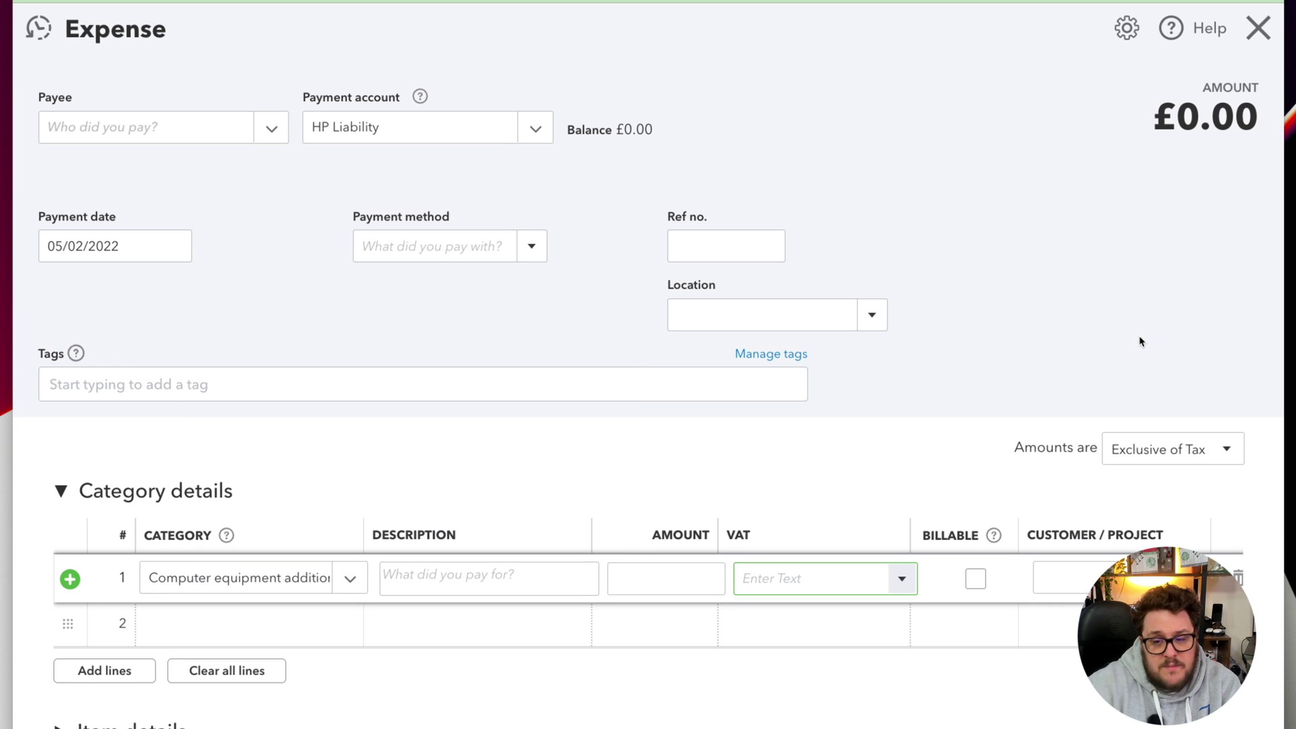
{"action": "left_click", "coordinate": [1170, 452]}
{"action": "left_click", "coordinate": [1157, 518]}
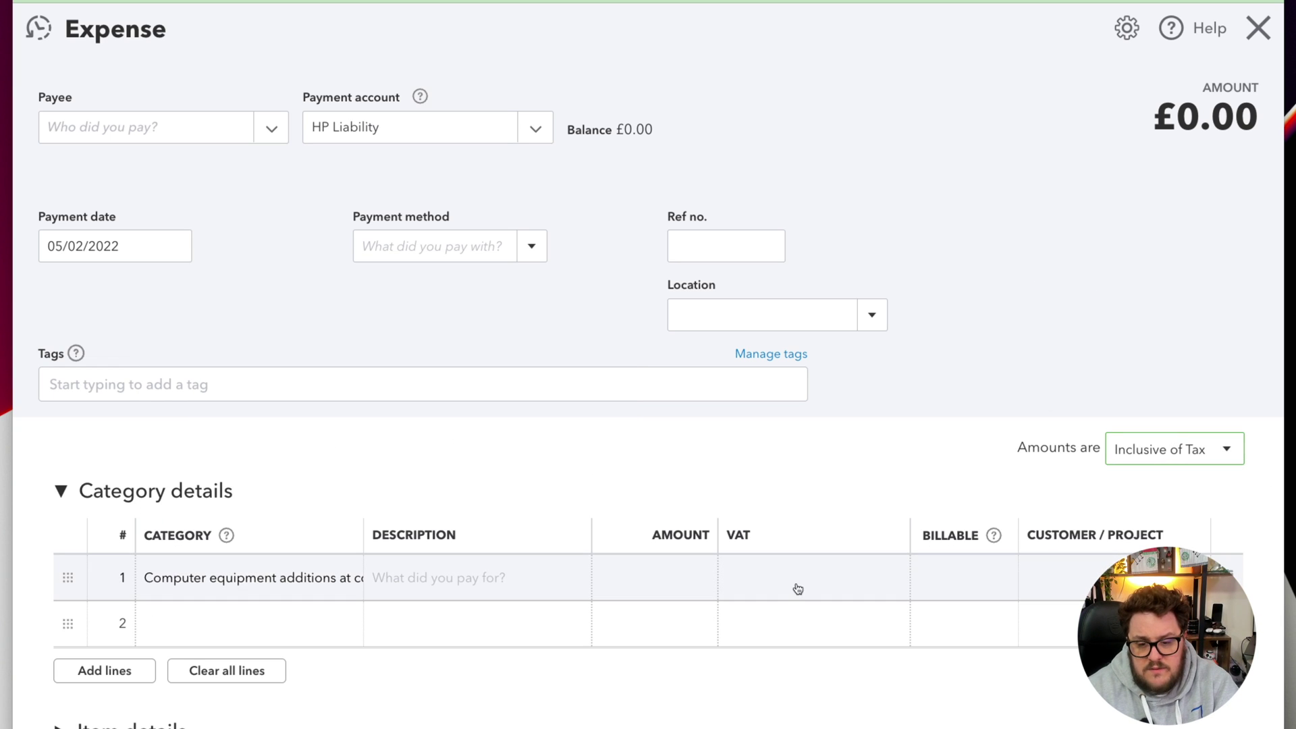
- Enter an amount of 2,500 on expense line 1 with the 20.0% S VAT code
{"action": "left_click", "coordinate": [666, 579]}
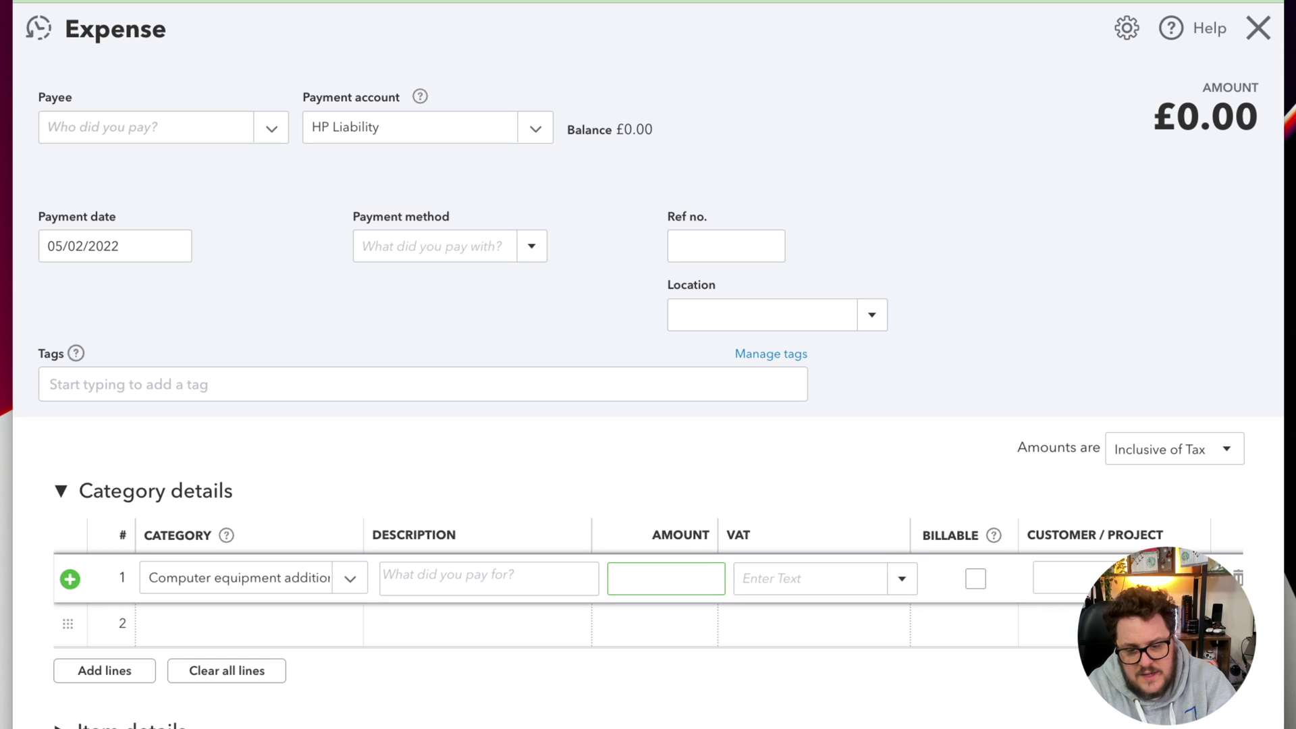
{"action": "key", "text": "Tab"}
{"action": "type", "text": "20"}
{"action": "key", "text": "Down"}
{"action": "key", "text": "Down"}
{"action": "key", "text": "Down"}
{"action": "key", "text": "Up"}
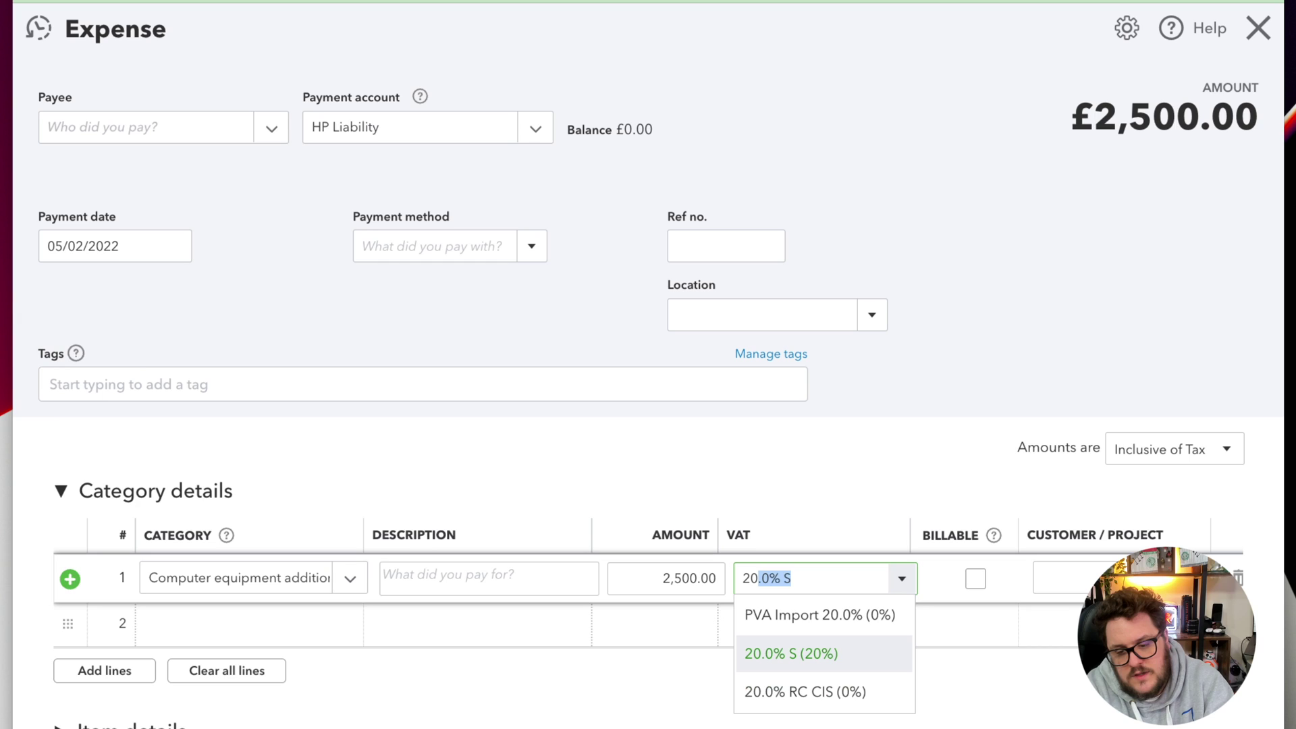
{"action": "key", "text": "Return"}
- Check the expense's VAT breakdown, then save and close the expense
{"action": "scroll", "coordinate": [322, 685], "scroll_direction": "down", "scroll_amount": 4}
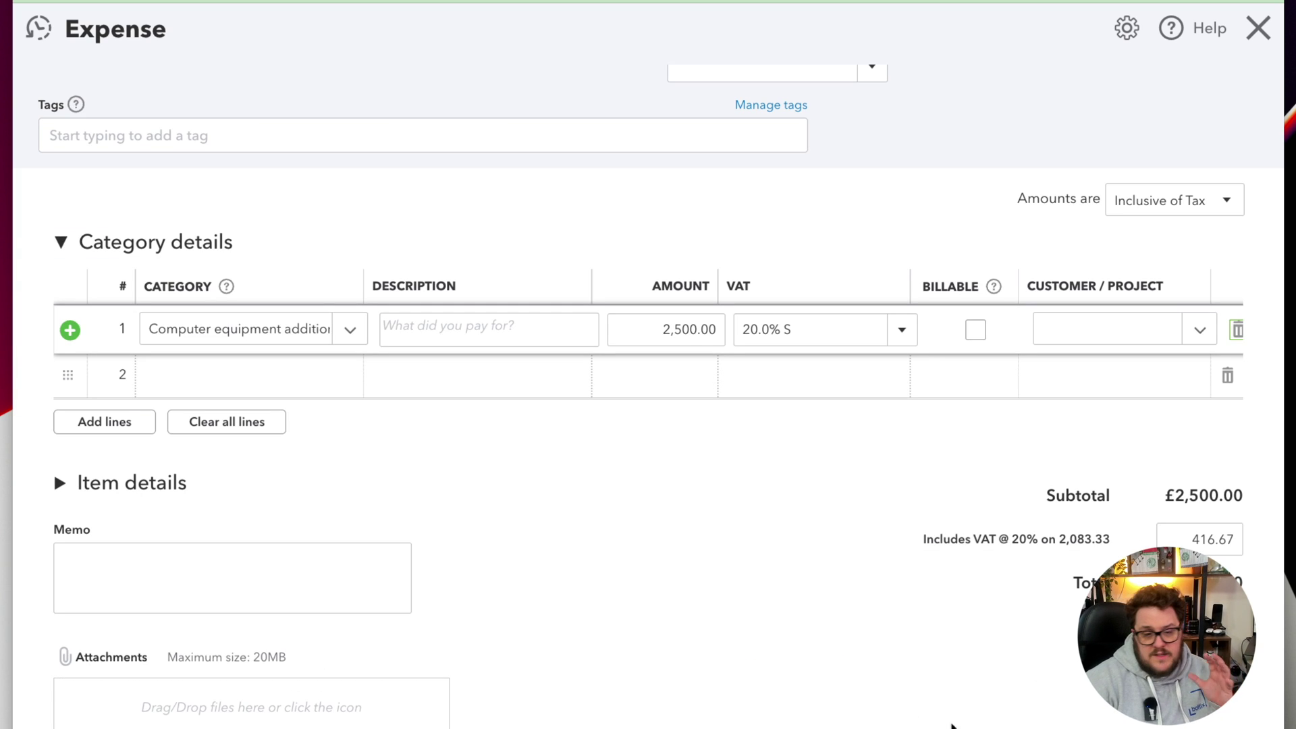
{"action": "scroll", "coordinate": [859, 541], "scroll_direction": "up", "scroll_amount": 4}
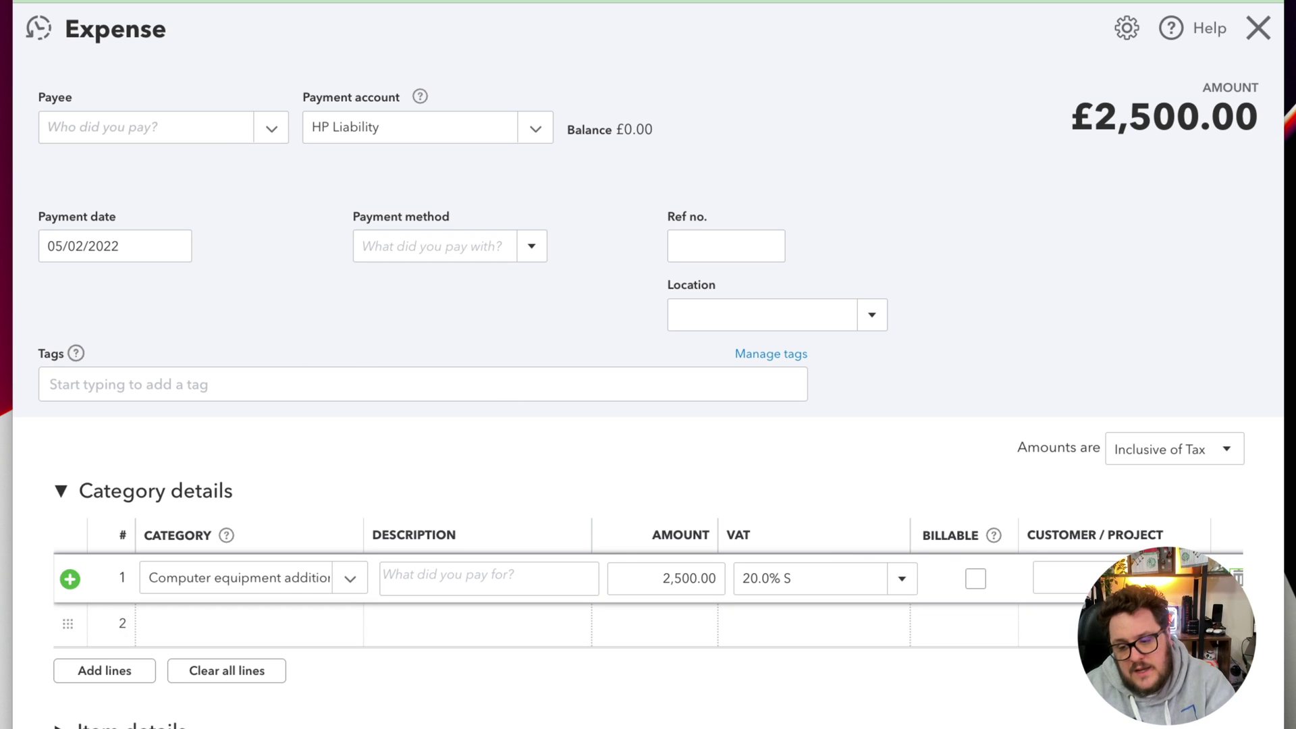
{"action": "key", "text": "Escape"}
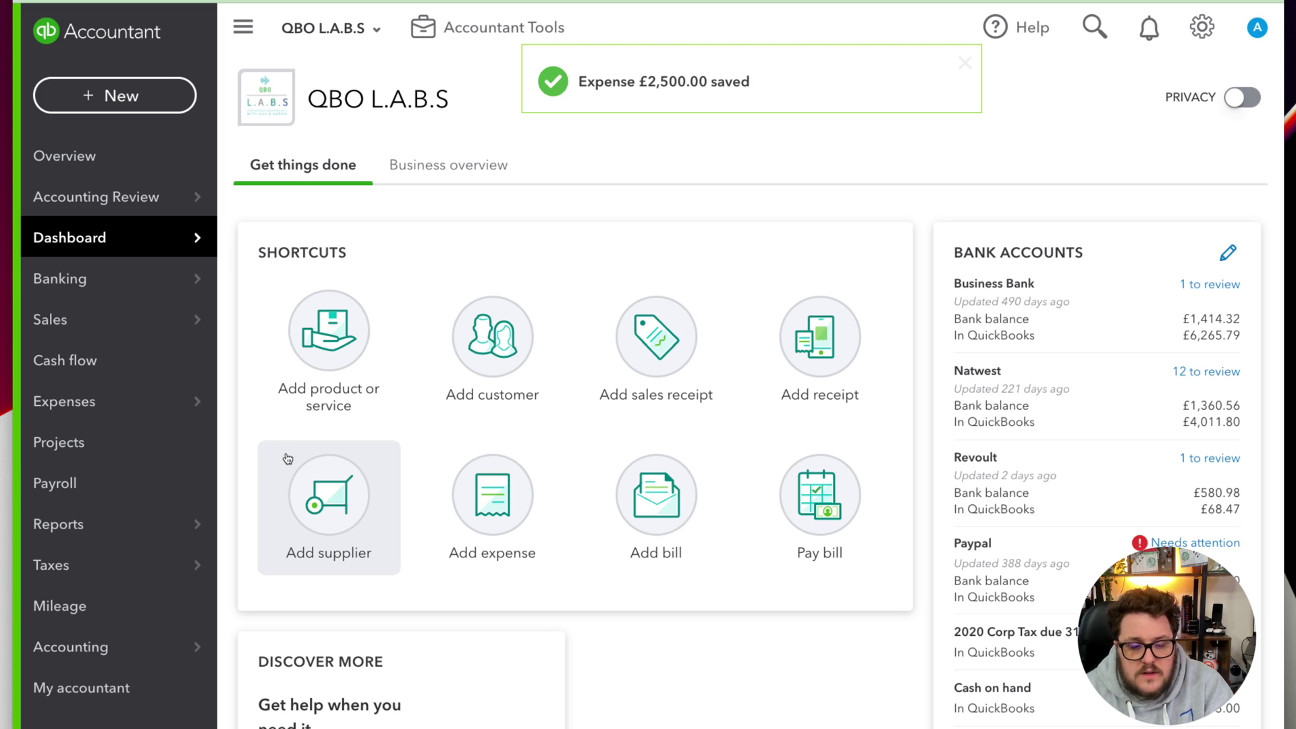
- Open the Balance Sheet report to check the computer equipment additions
{"action": "mouse_move", "coordinate": [114, 664]}
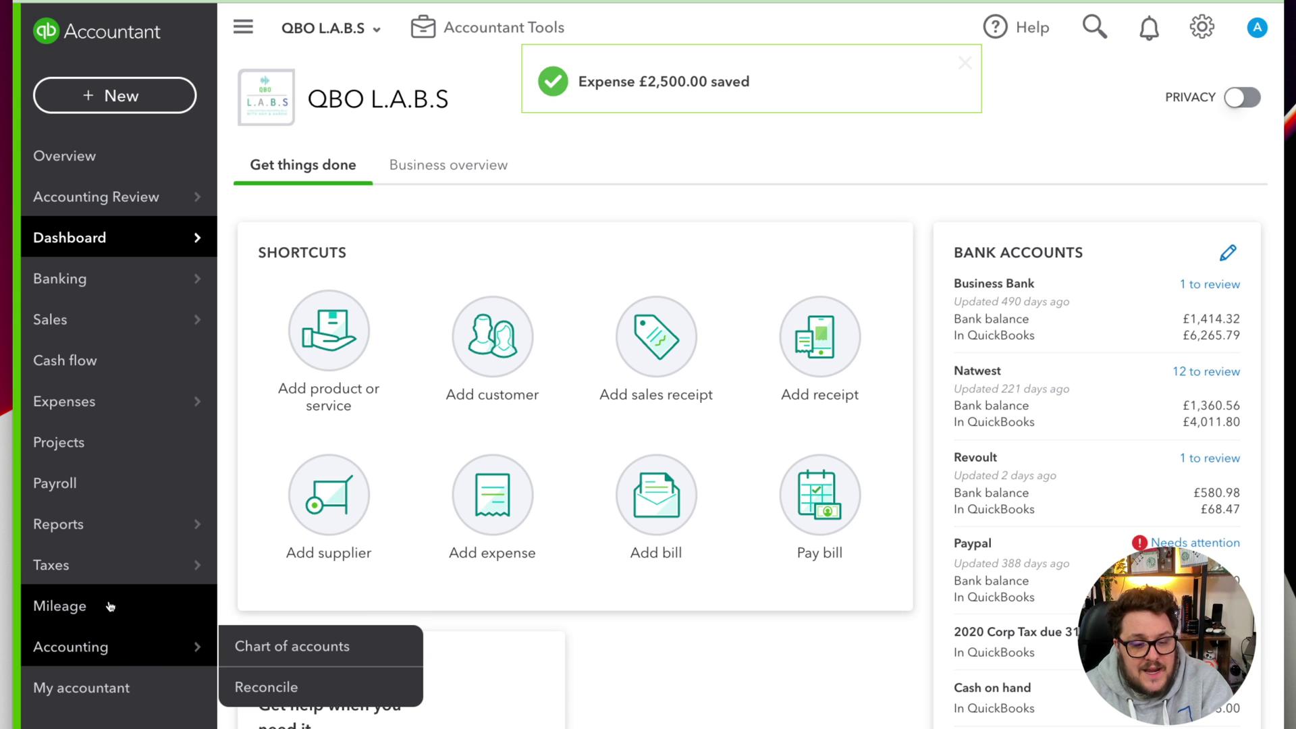
{"action": "left_click", "coordinate": [110, 523]}
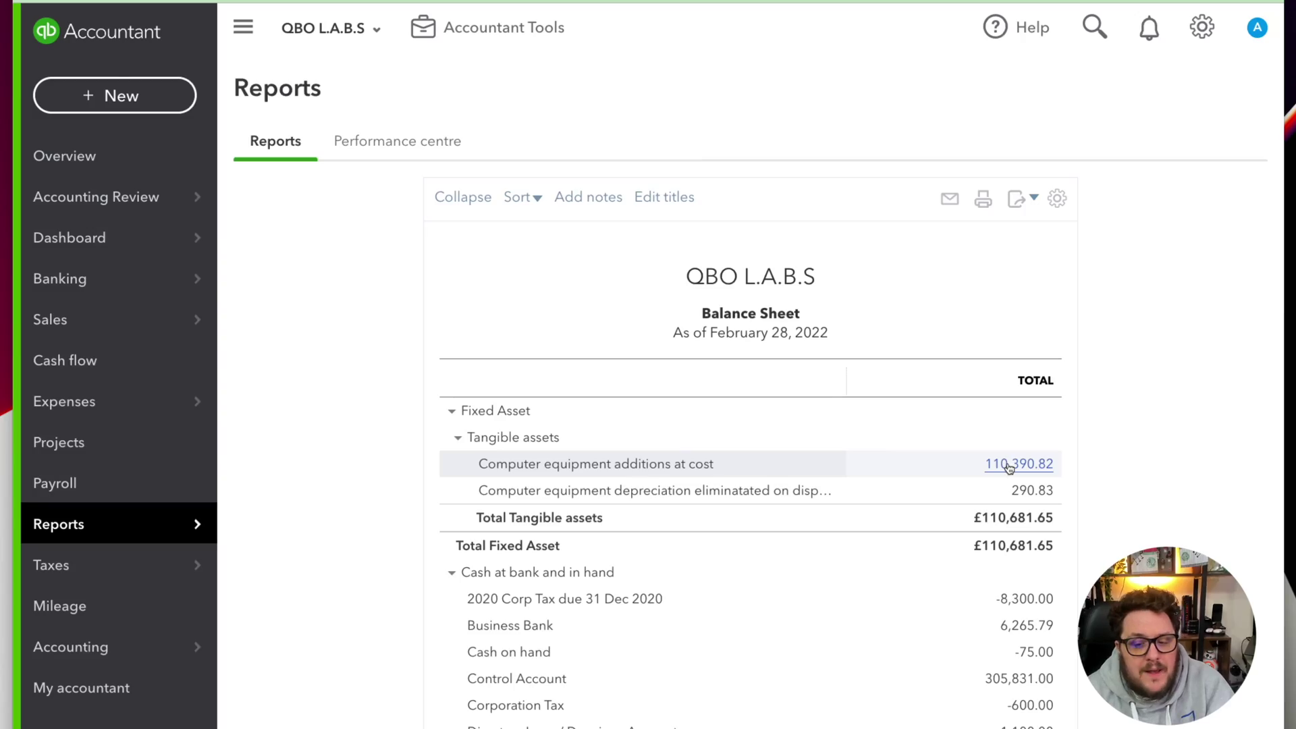
- Open the transactions behind Computer equipment additions at cost and compare the journal entry amount with the expense amount
{"action": "left_click", "coordinate": [1008, 466]}
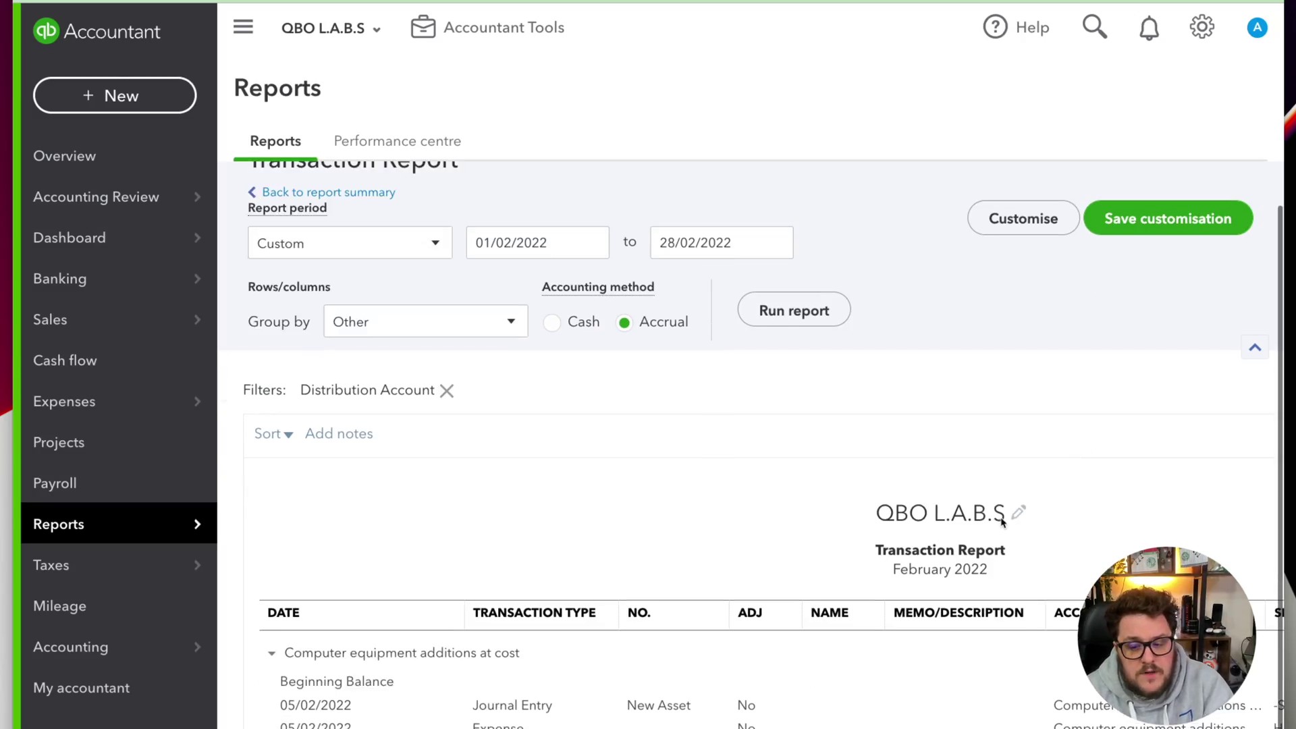
{"action": "scroll", "coordinate": [1012, 547], "scroll_direction": "right", "scroll_amount": 5}
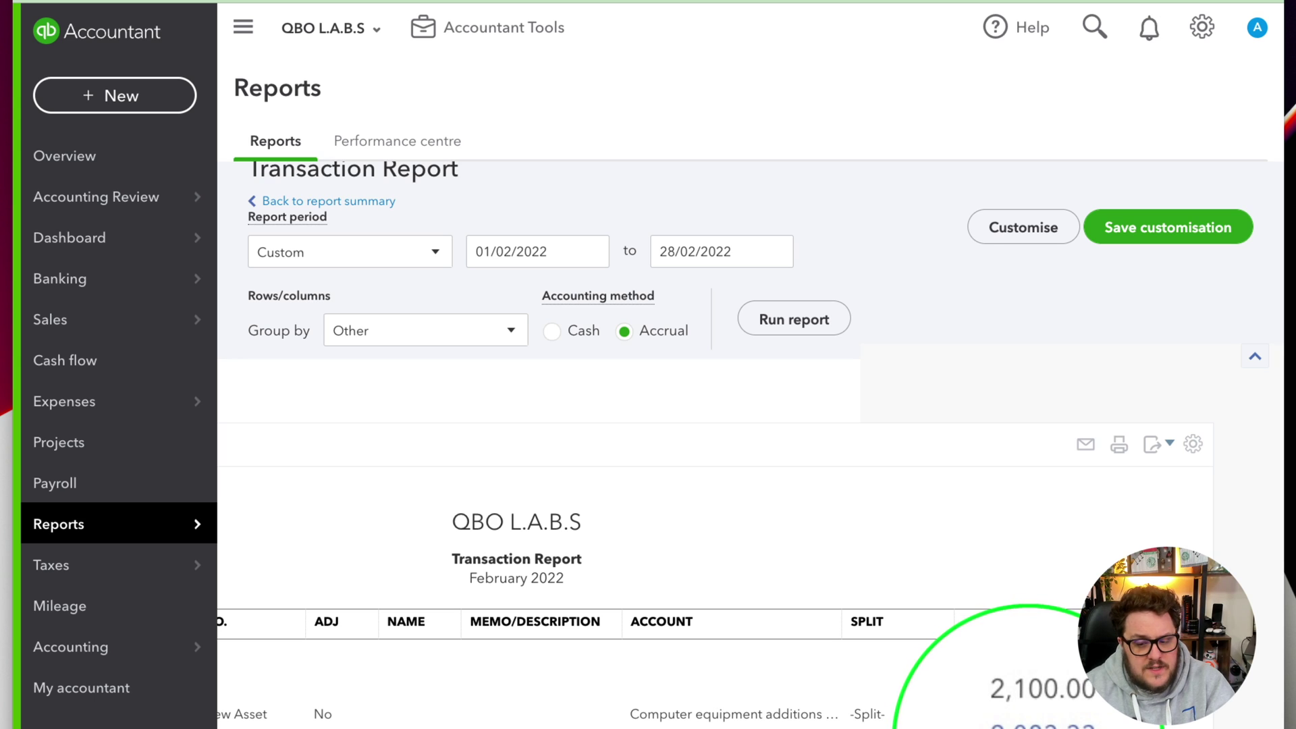
{"action": "scroll", "coordinate": [901, 726], "scroll_direction": "left", "scroll_amount": 6}
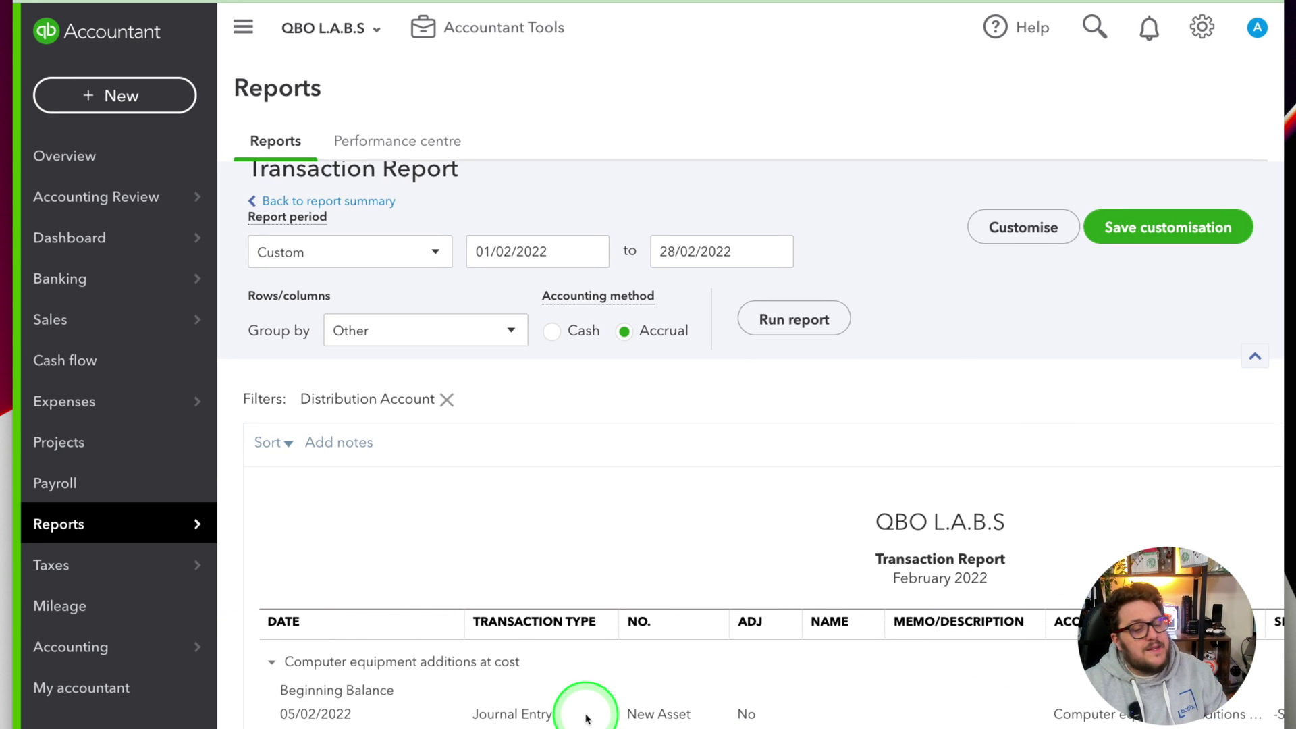
{"action": "scroll", "coordinate": [585, 721], "scroll_direction": "right", "scroll_amount": 8}
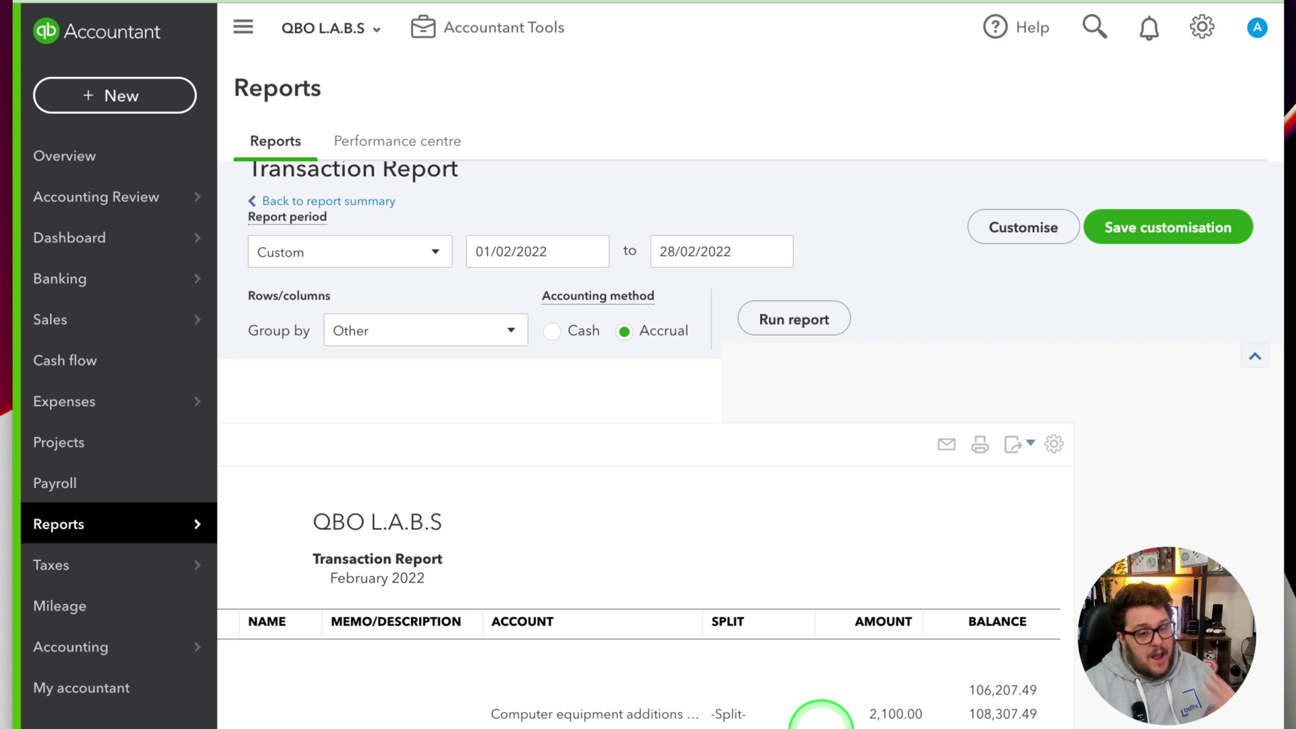
{"action": "scroll", "coordinate": [664, 551], "scroll_direction": "left", "scroll_amount": 8}
{"action": "scroll", "coordinate": [452, 549], "scroll_direction": "up", "scroll_amount": 1}
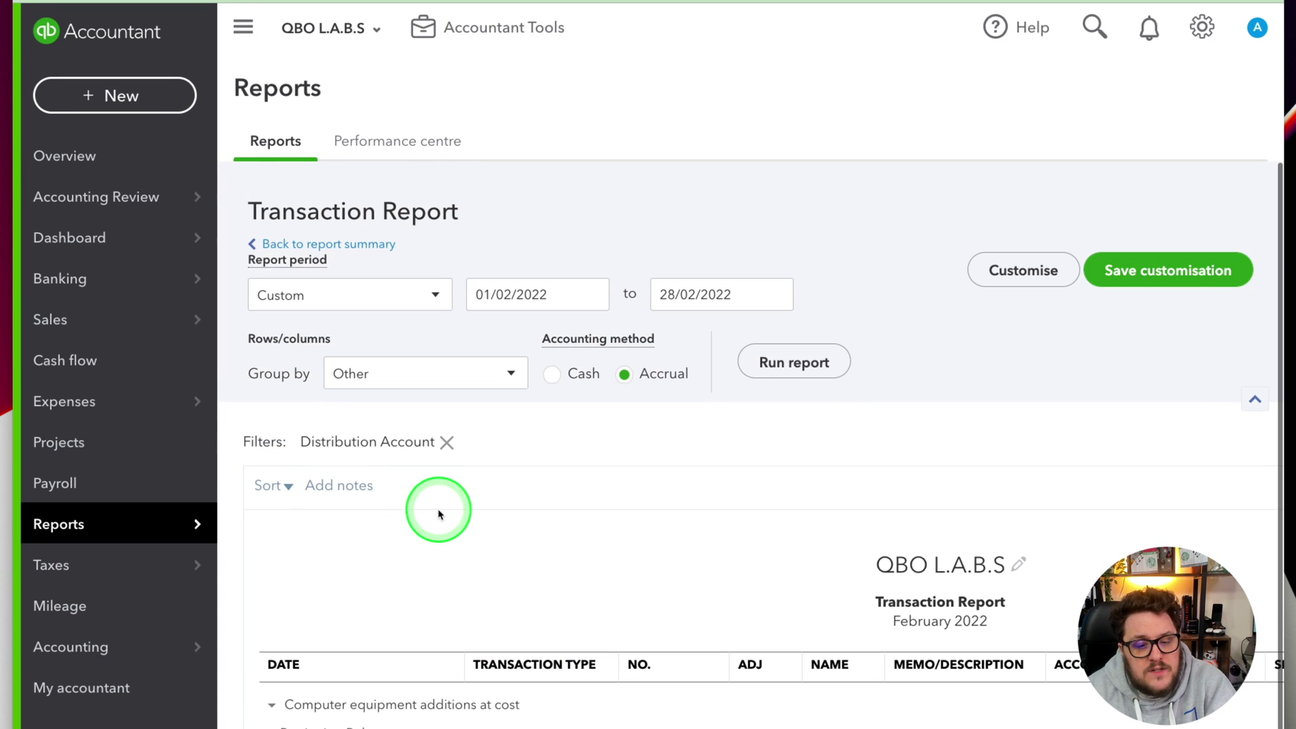
- Return to the Balance Sheet and compare where HP Liability 2 and HP Liability sit and their balances
{"action": "left_click", "coordinate": [283, 241]}
{"action": "scroll", "coordinate": [766, 600], "scroll_direction": "down", "scroll_amount": 6}
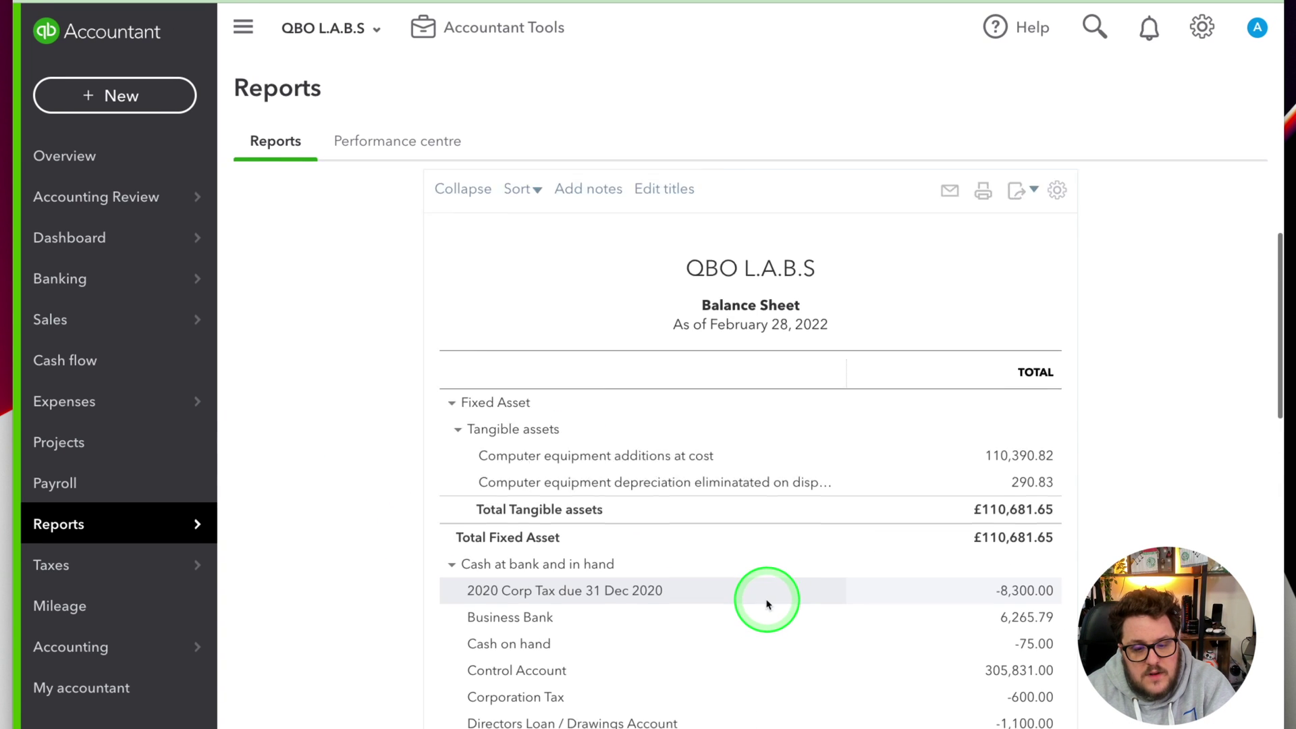
{"action": "scroll", "coordinate": [766, 603], "scroll_direction": "down", "scroll_amount": 6}
{"action": "scroll", "coordinate": [766, 602], "scroll_direction": "up", "scroll_amount": 5}
{"action": "scroll", "coordinate": [766, 603], "scroll_direction": "down", "scroll_amount": 5}
{"action": "scroll", "coordinate": [766, 603], "scroll_direction": "down", "scroll_amount": 5}
{"action": "left_click", "coordinate": [767, 604]}
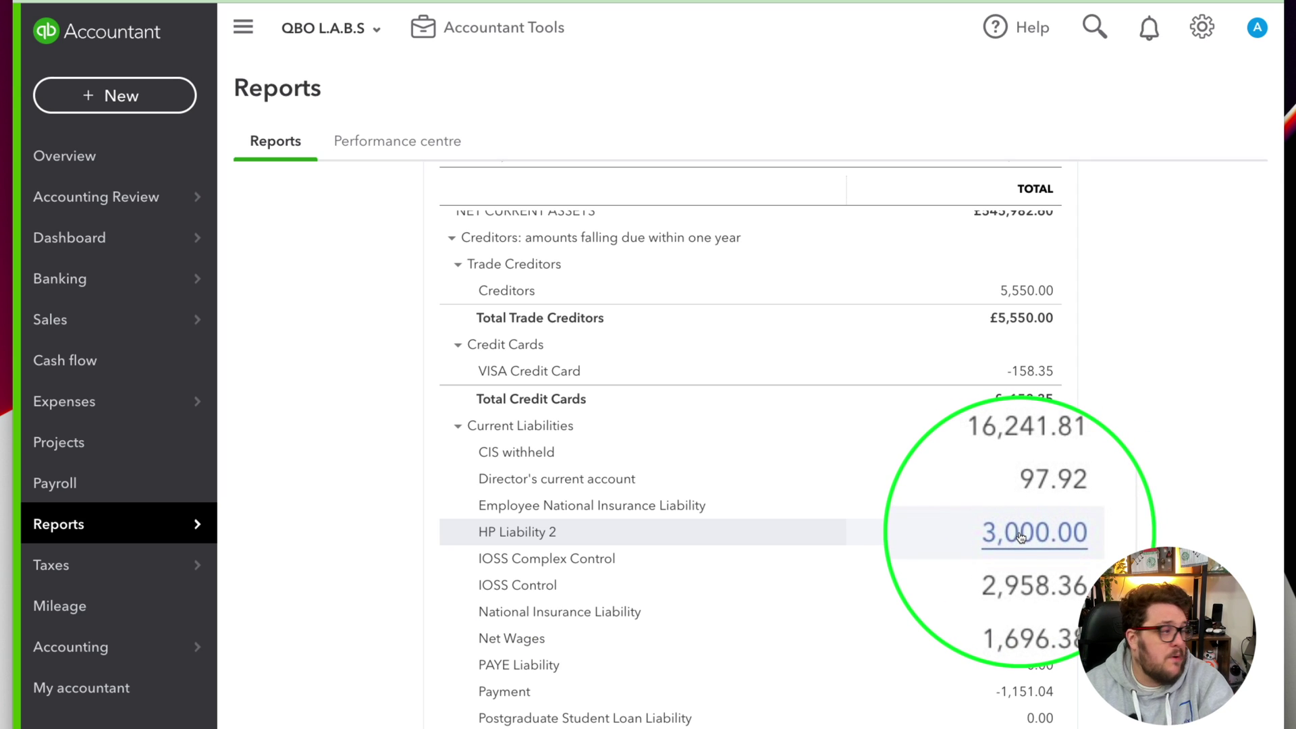
{"action": "scroll", "coordinate": [1021, 536], "scroll_direction": "up", "scroll_amount": 10}
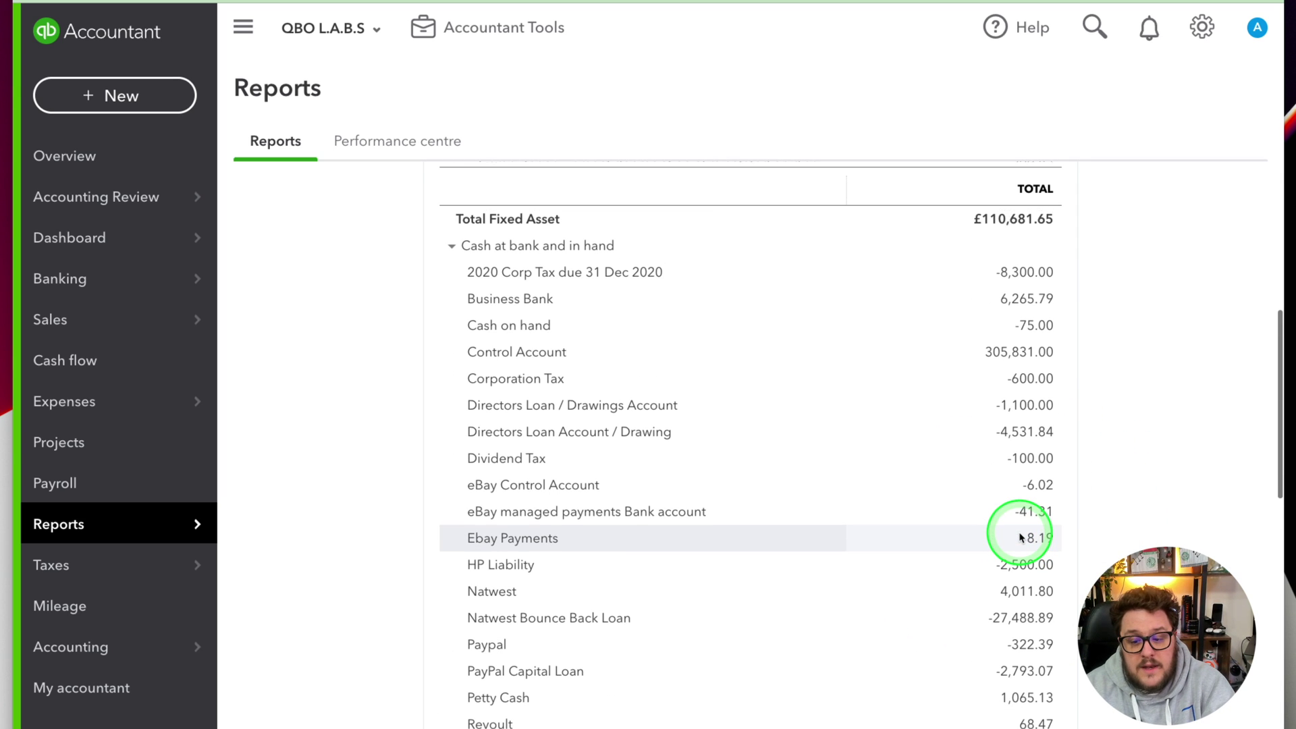
{"action": "scroll", "coordinate": [1020, 536], "scroll_direction": "up", "scroll_amount": 2}
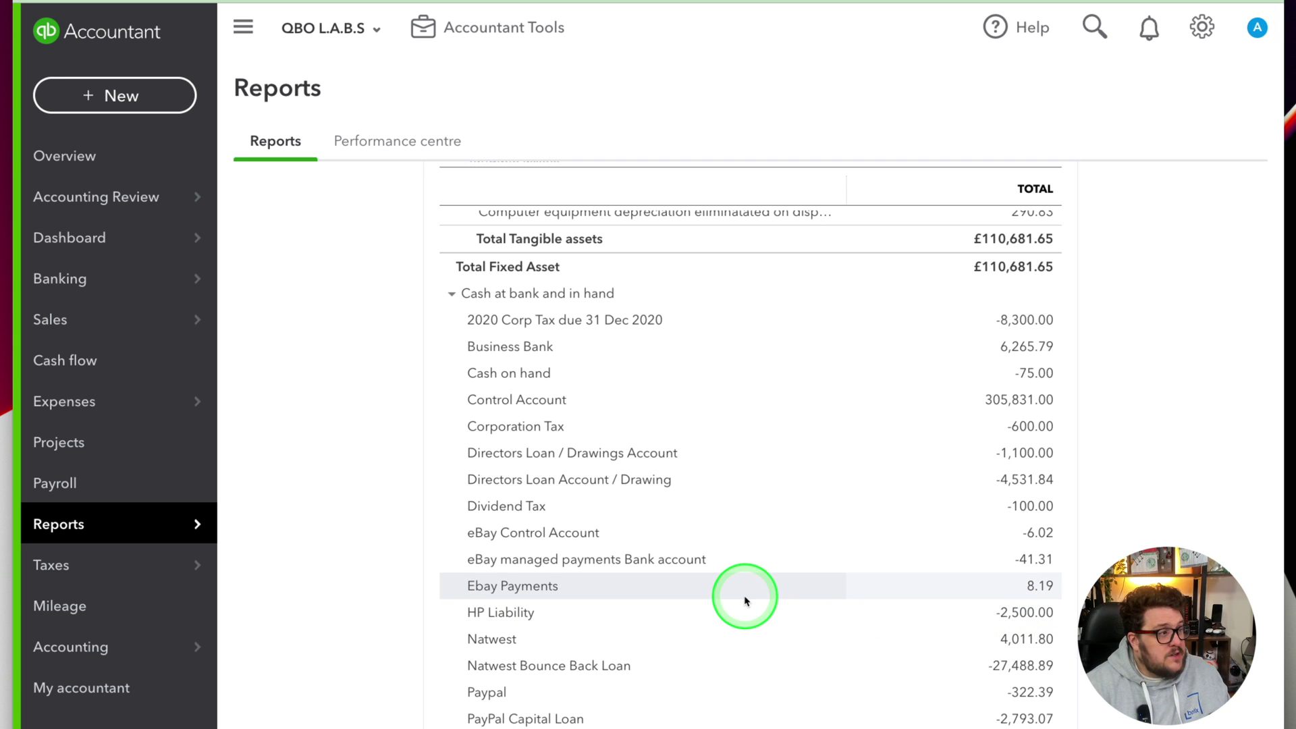
- Select all Northridge Finance transactions for review in the Natwest bank feed and set their transaction type to Transfer in a bulk update
{"action": "mouse_move", "coordinate": [139, 287]}
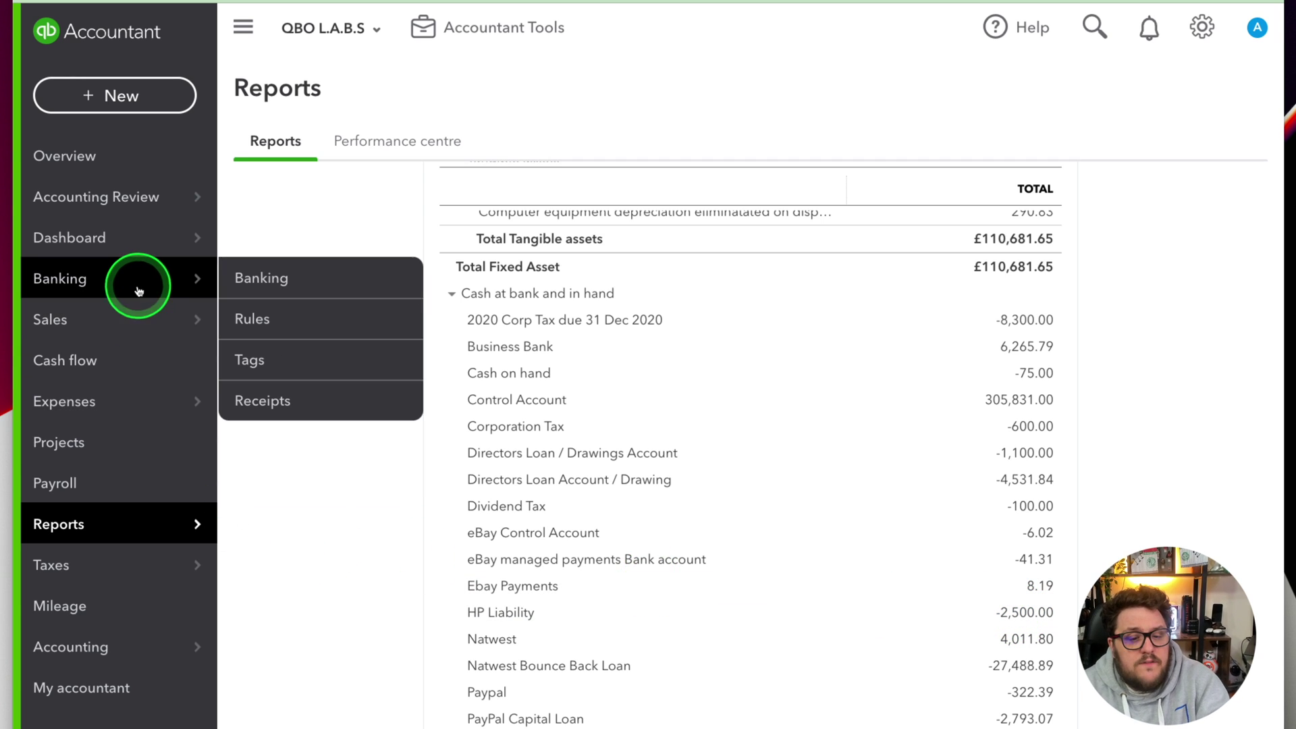
{"action": "left_click", "coordinate": [260, 282]}
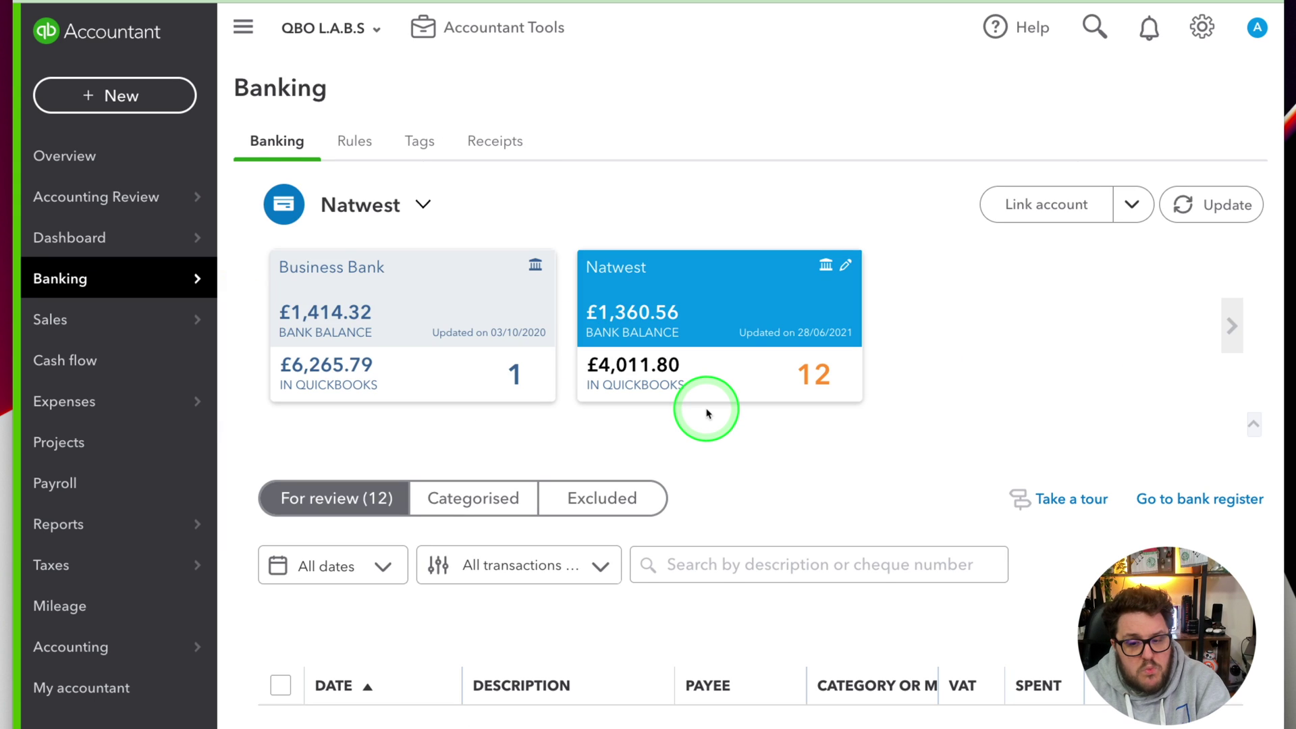
{"action": "scroll", "coordinate": [799, 537], "scroll_direction": "down", "scroll_amount": 5}
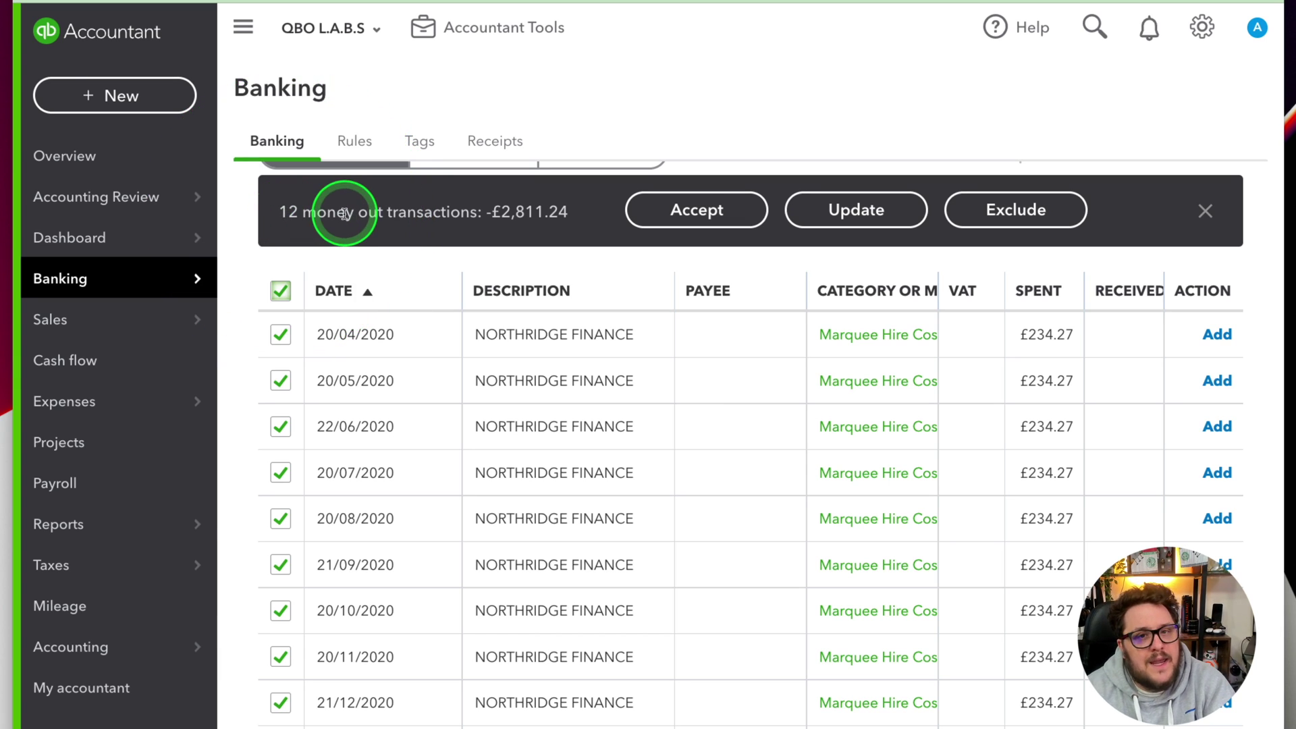
{"action": "left_click", "coordinate": [851, 211]}
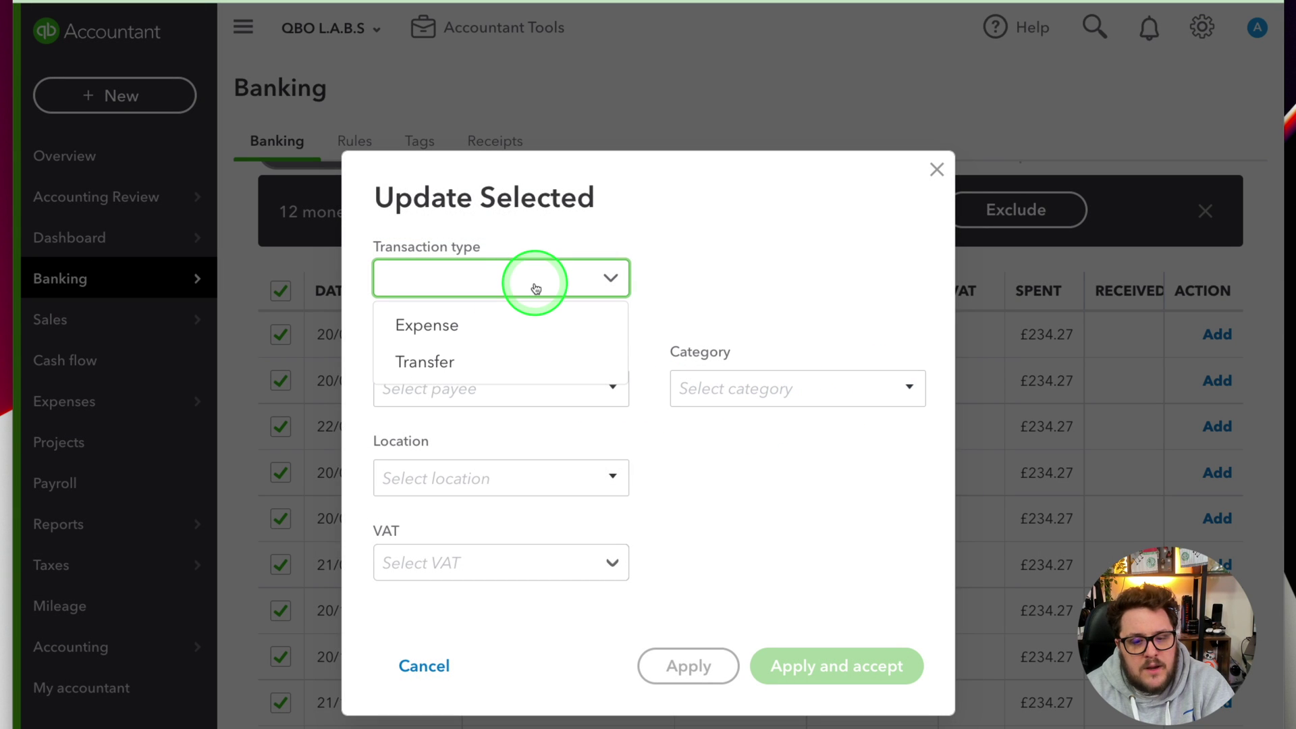
{"action": "left_click", "coordinate": [498, 327]}
{"action": "left_click", "coordinate": [564, 303]}
{"action": "left_click", "coordinate": [448, 358]}
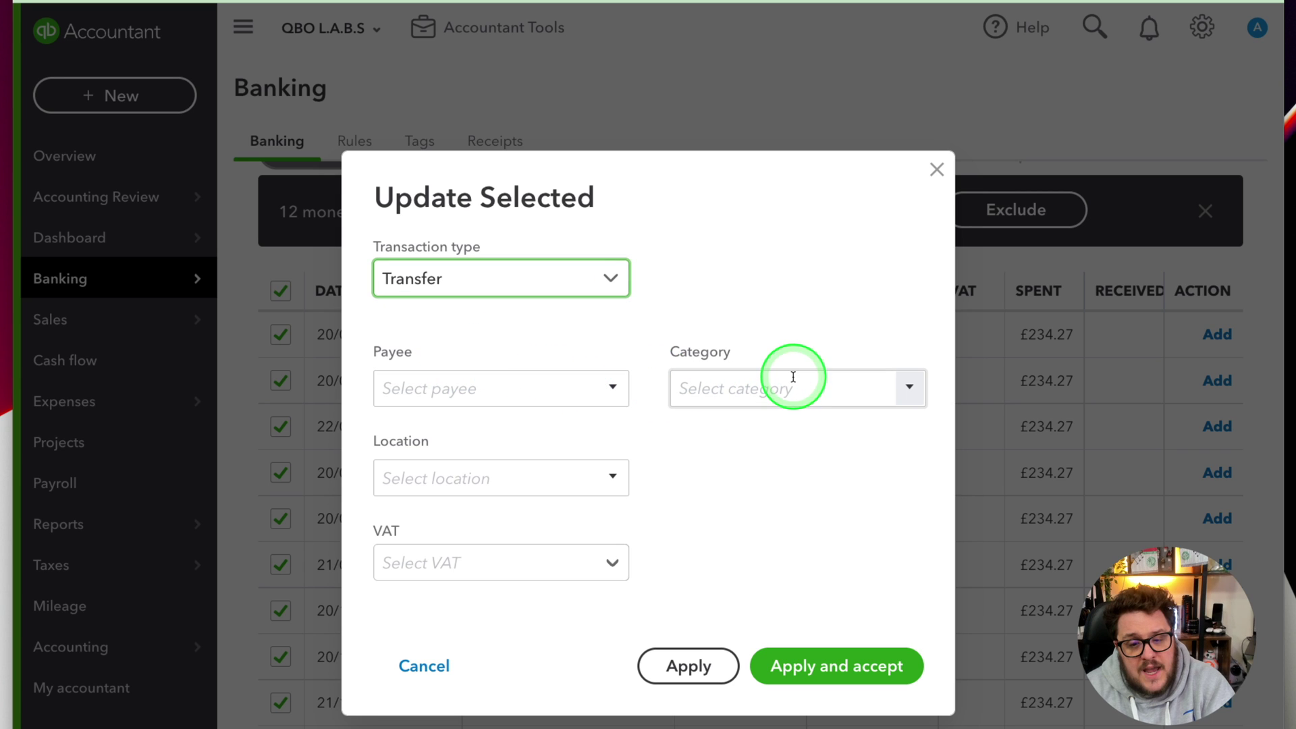
- Set the bulk update's category to HP Liability, apply and accept it, and dismiss the suggested rules
{"action": "type", "text": "hire"}
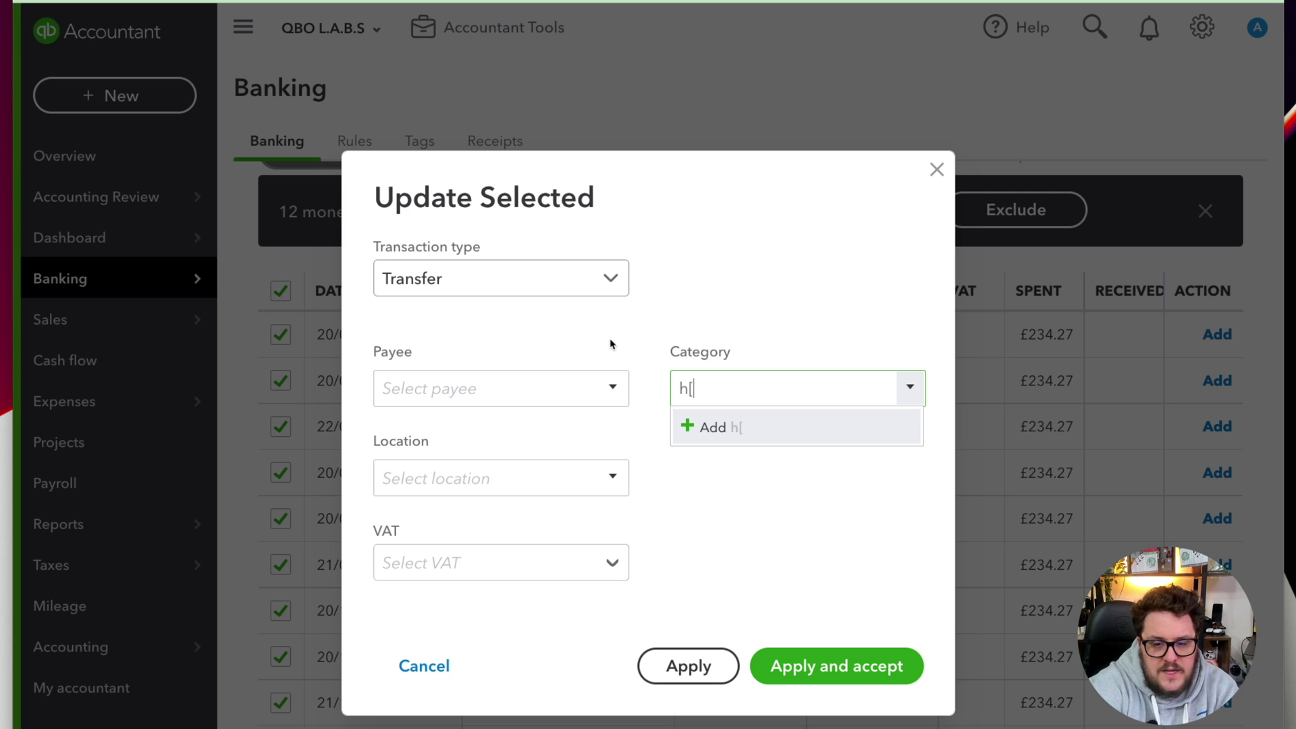
{"action": "key", "text": "BackSpace"}
{"action": "type", "text": "p"}
{"action": "left_click", "coordinate": [760, 463]}
{"action": "left_click", "coordinate": [823, 667]}
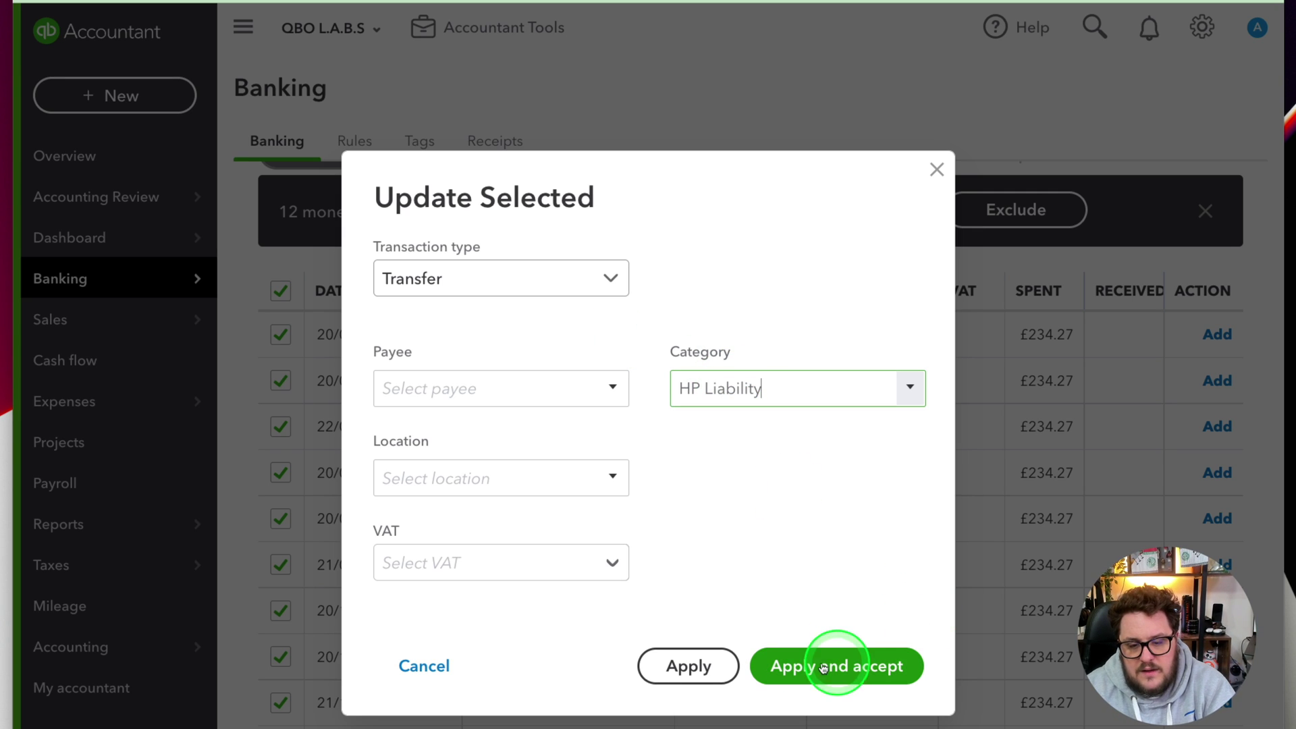
{"action": "left_click", "coordinate": [720, 361]}
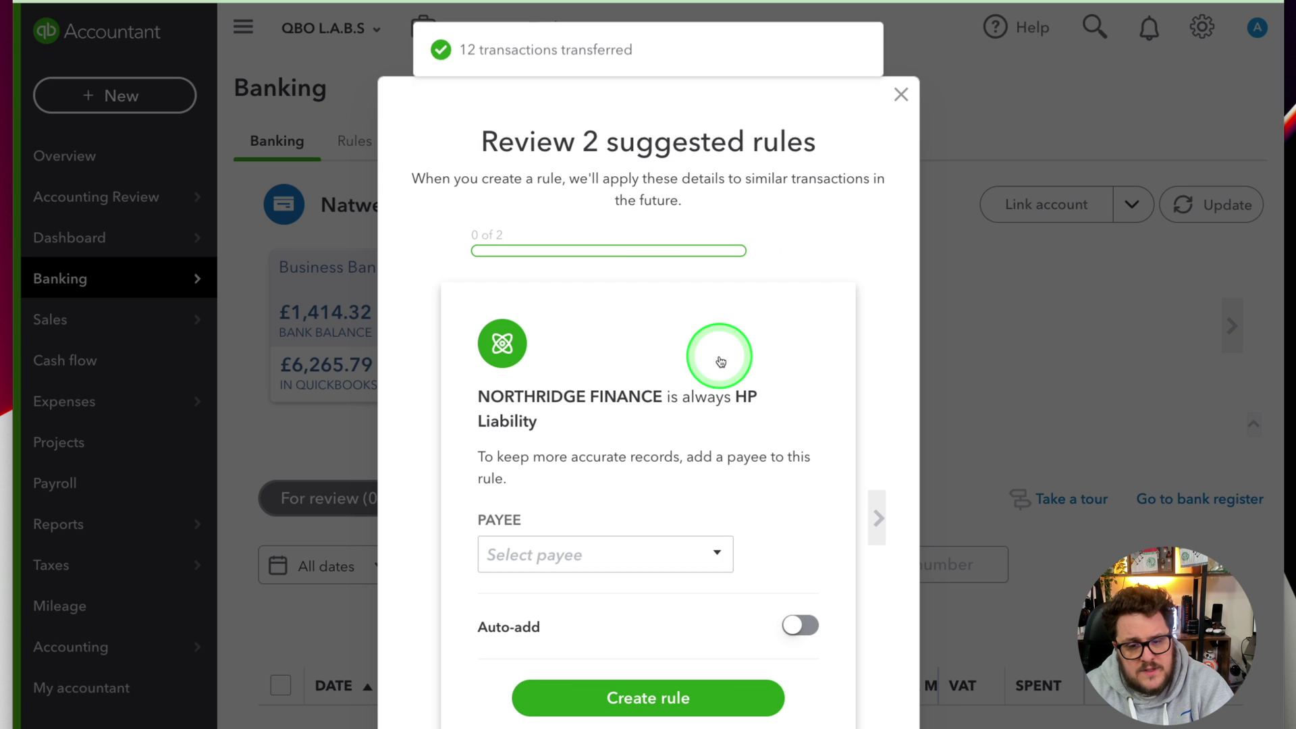
{"action": "left_click", "coordinate": [899, 94]}
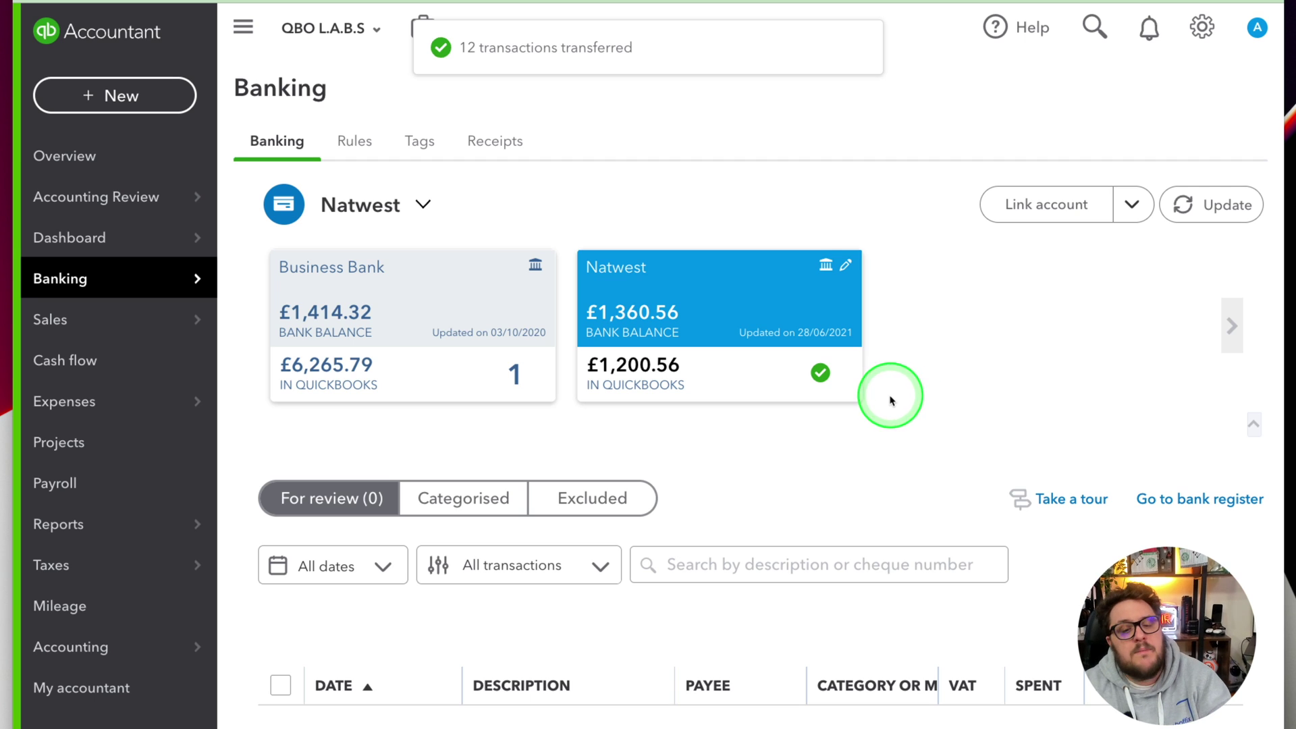
- Open the HP Liability account's register from the dashboard's bank accounts list
{"action": "mouse_move", "coordinate": [88, 233]}
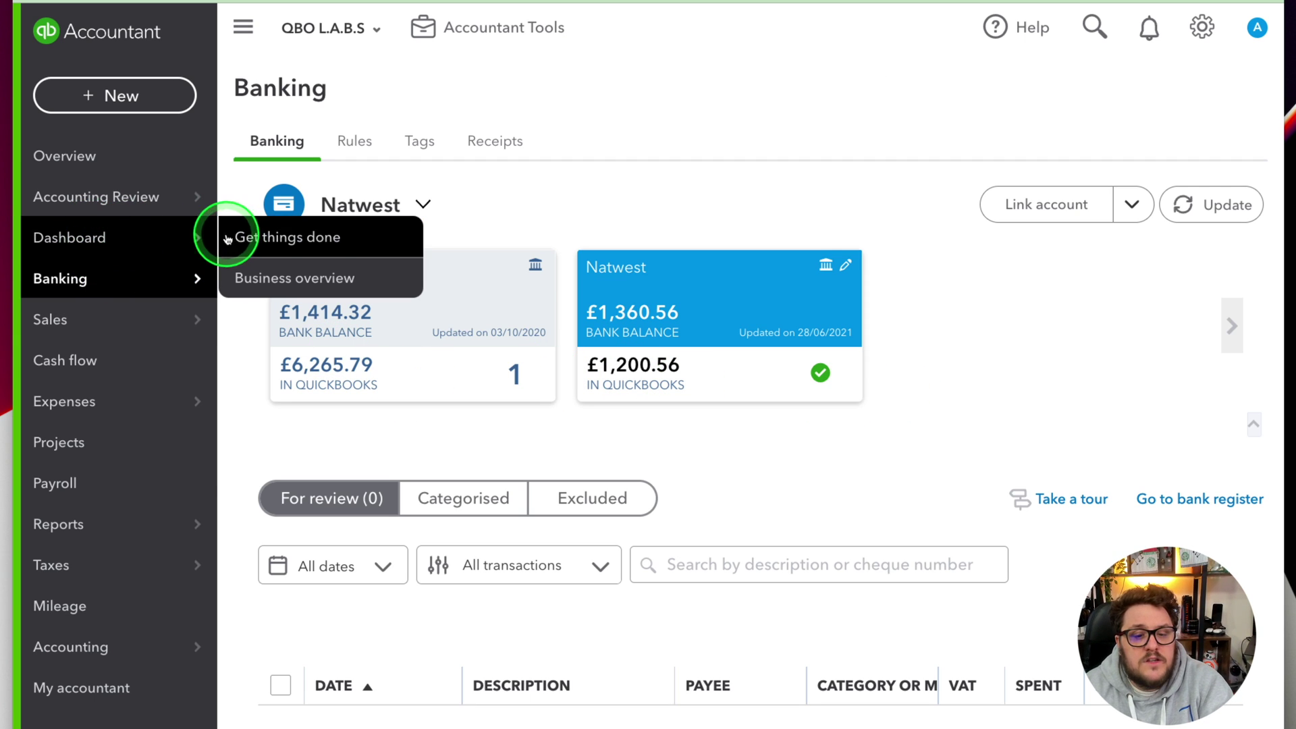
{"action": "left_click", "coordinate": [312, 247]}
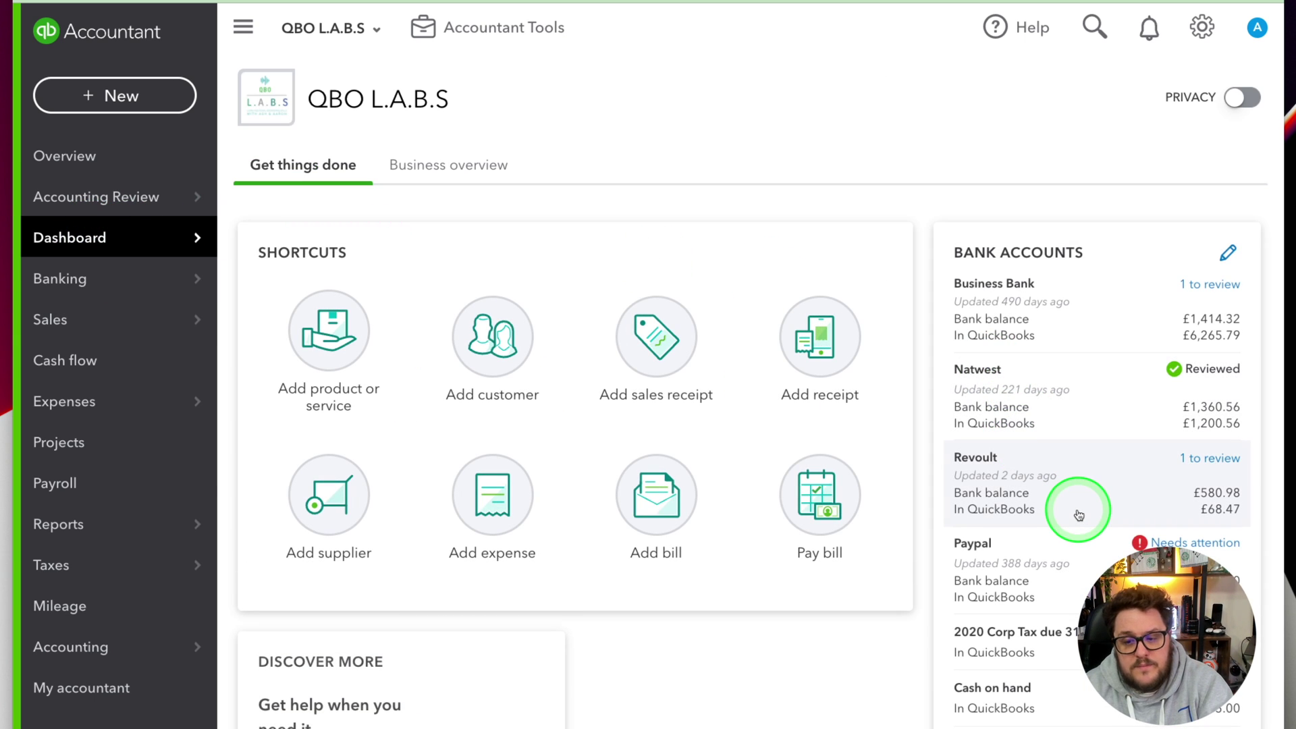
{"action": "scroll", "coordinate": [1077, 511], "scroll_direction": "down", "scroll_amount": 7}
{"action": "scroll", "coordinate": [1076, 511], "scroll_direction": "down", "scroll_amount": 5}
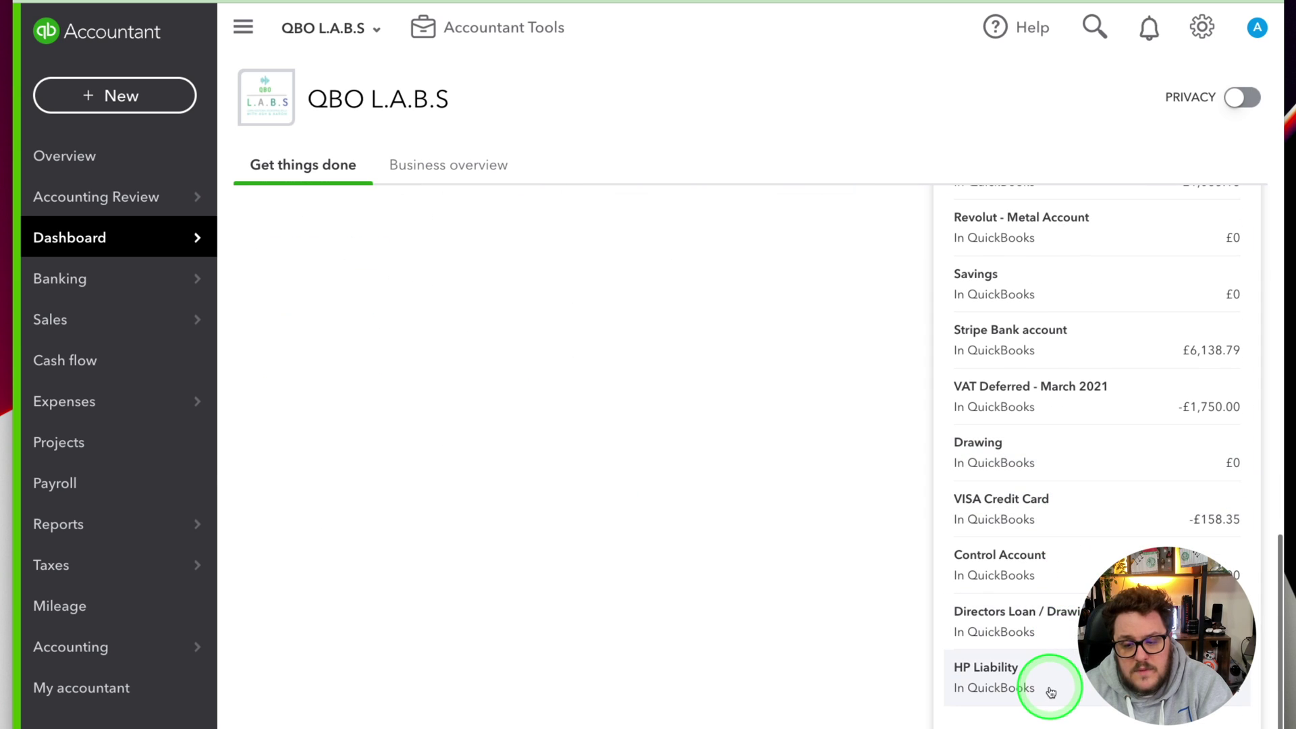
{"action": "left_click", "coordinate": [1049, 684]}
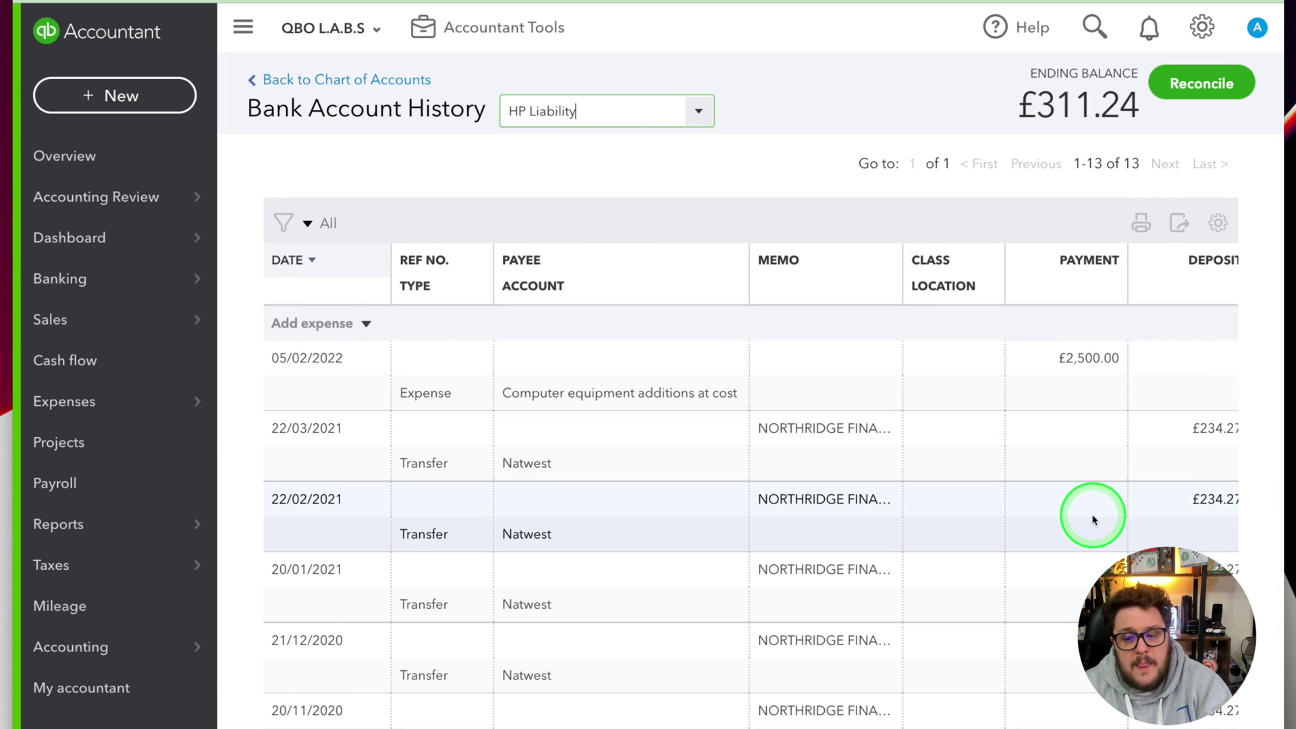
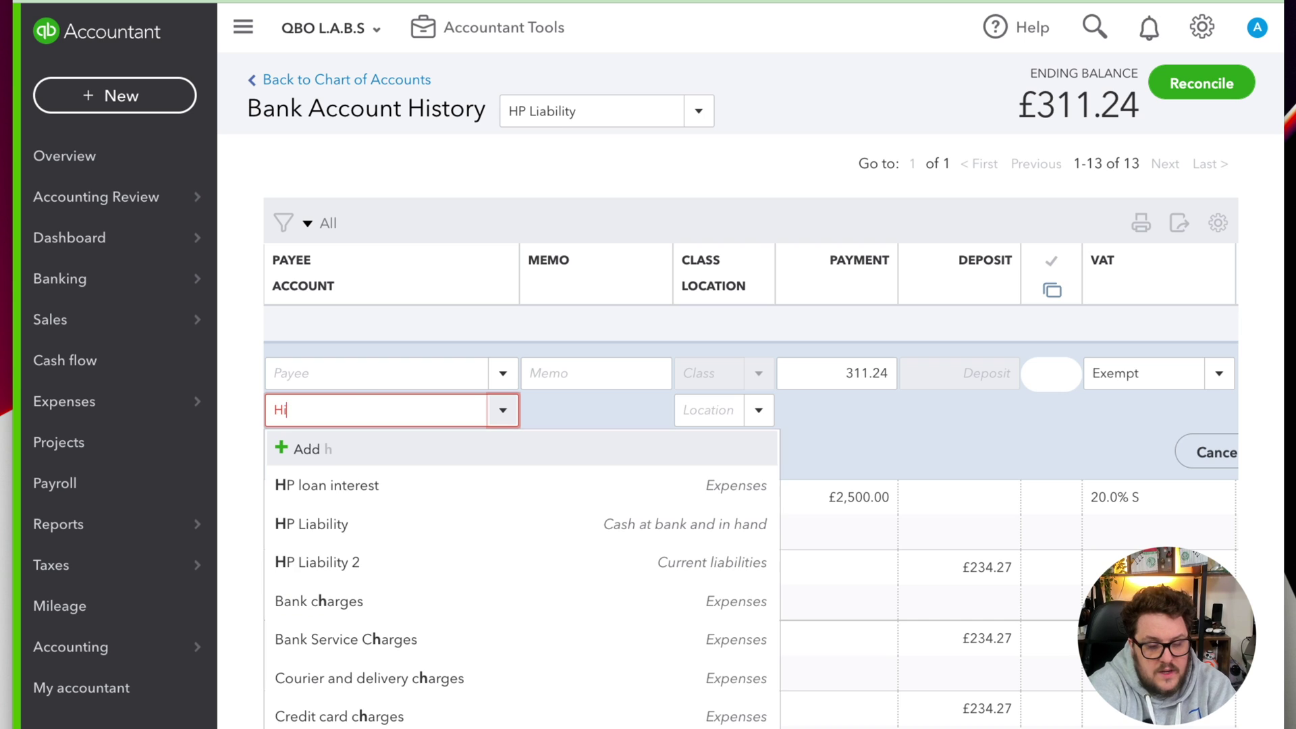
- Record a 311.24 expense to HP loan interest with Exempt VAT in the HP Liability register and save it
{"action": "key", "text": "Down"}
{"action": "key", "text": "Tab"}
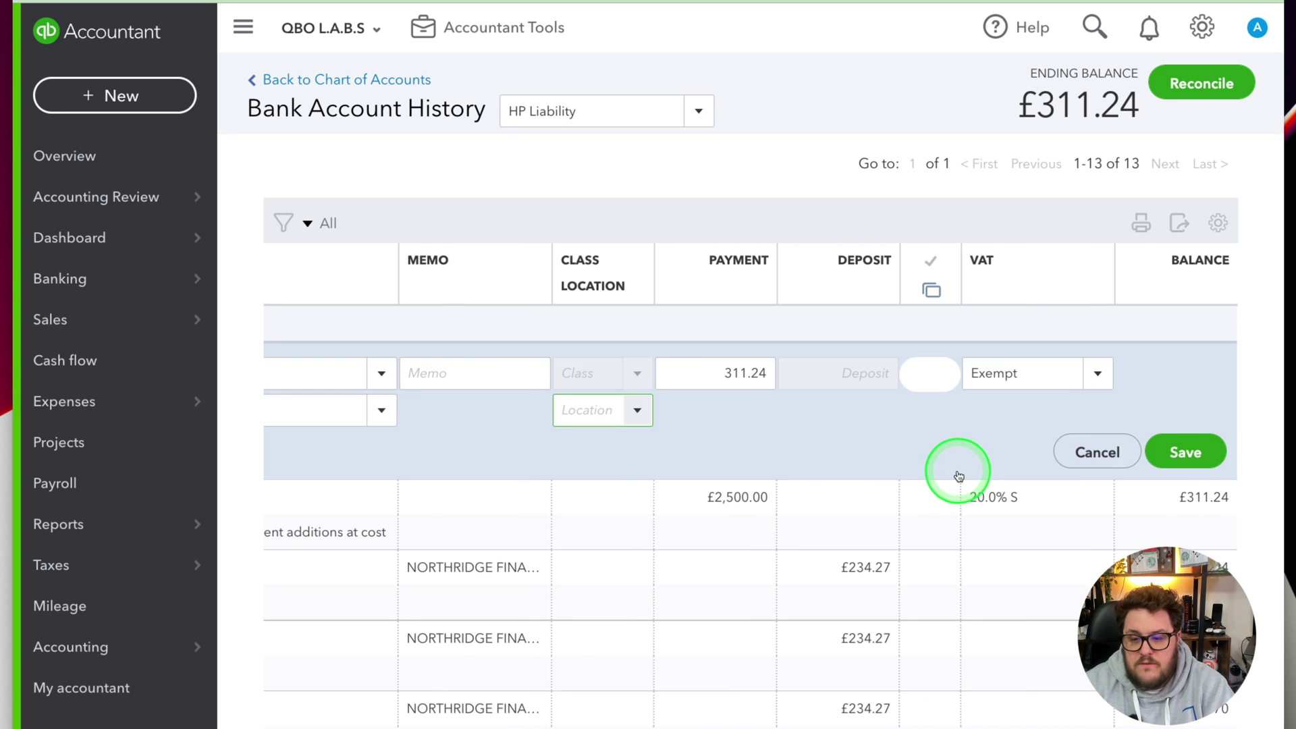
{"action": "left_click", "coordinate": [1170, 464]}
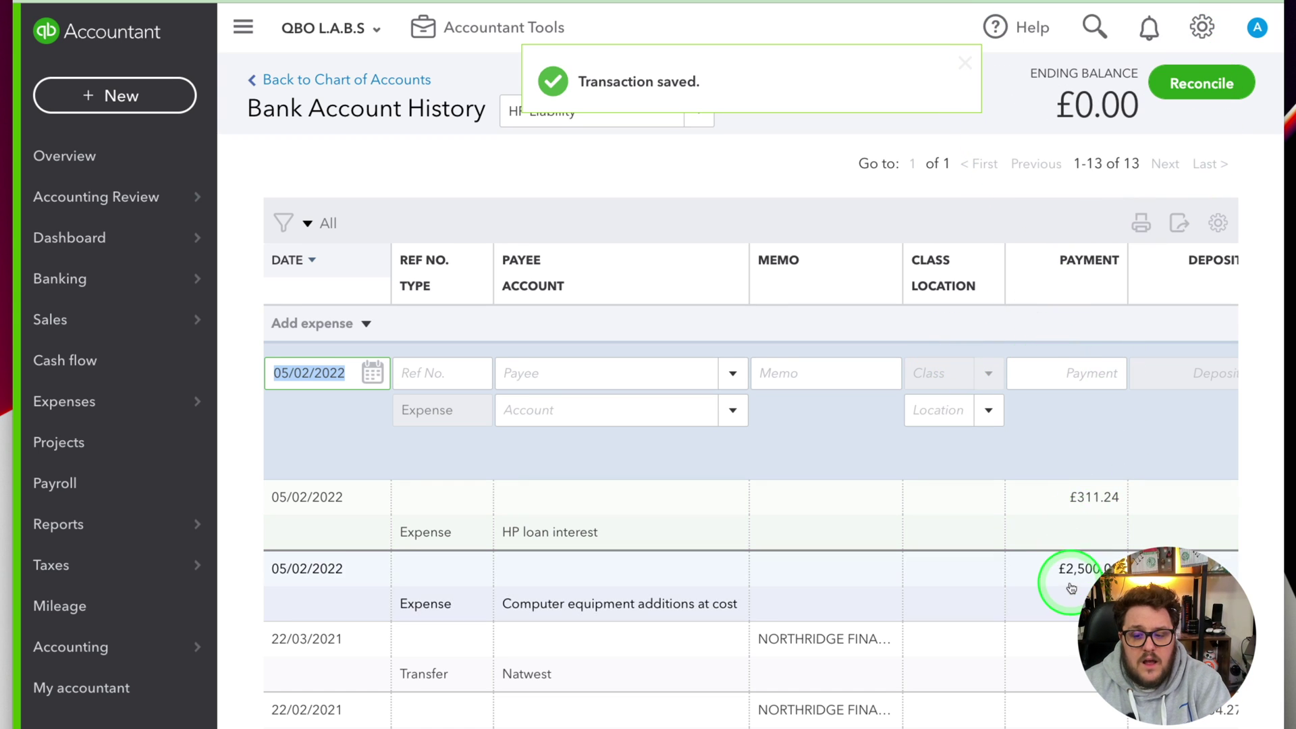
- Examine the HP Liability register, checking the loan interest, equipment expense and Natwest transfers, including their amounts and dates
{"action": "scroll", "coordinate": [1066, 578], "scroll_direction": "down", "scroll_amount": 4}
{"action": "scroll", "coordinate": [1063, 578], "scroll_direction": "down", "scroll_amount": 5}
{"action": "scroll", "coordinate": [1055, 565], "scroll_direction": "right", "scroll_amount": 3}
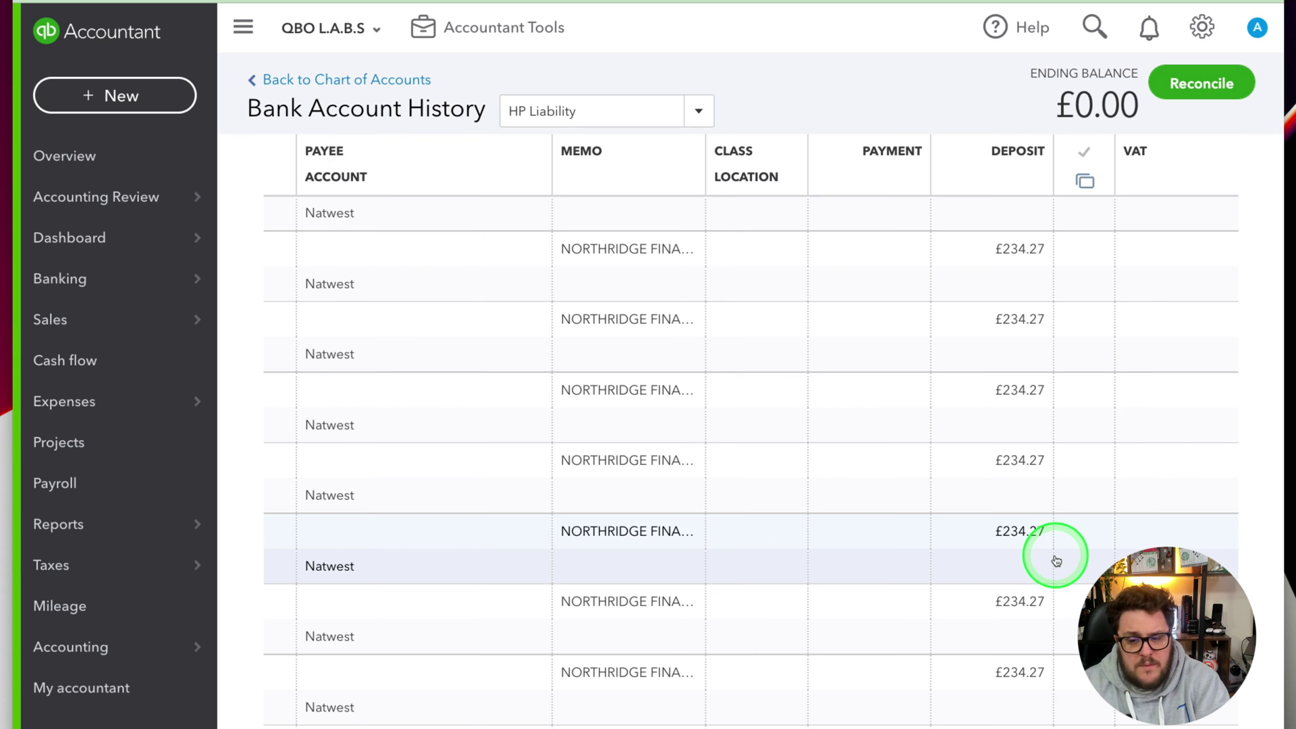
{"action": "scroll", "coordinate": [1057, 564], "scroll_direction": "down", "scroll_amount": 1}
{"action": "scroll", "coordinate": [1038, 572], "scroll_direction": "up", "scroll_amount": 1}
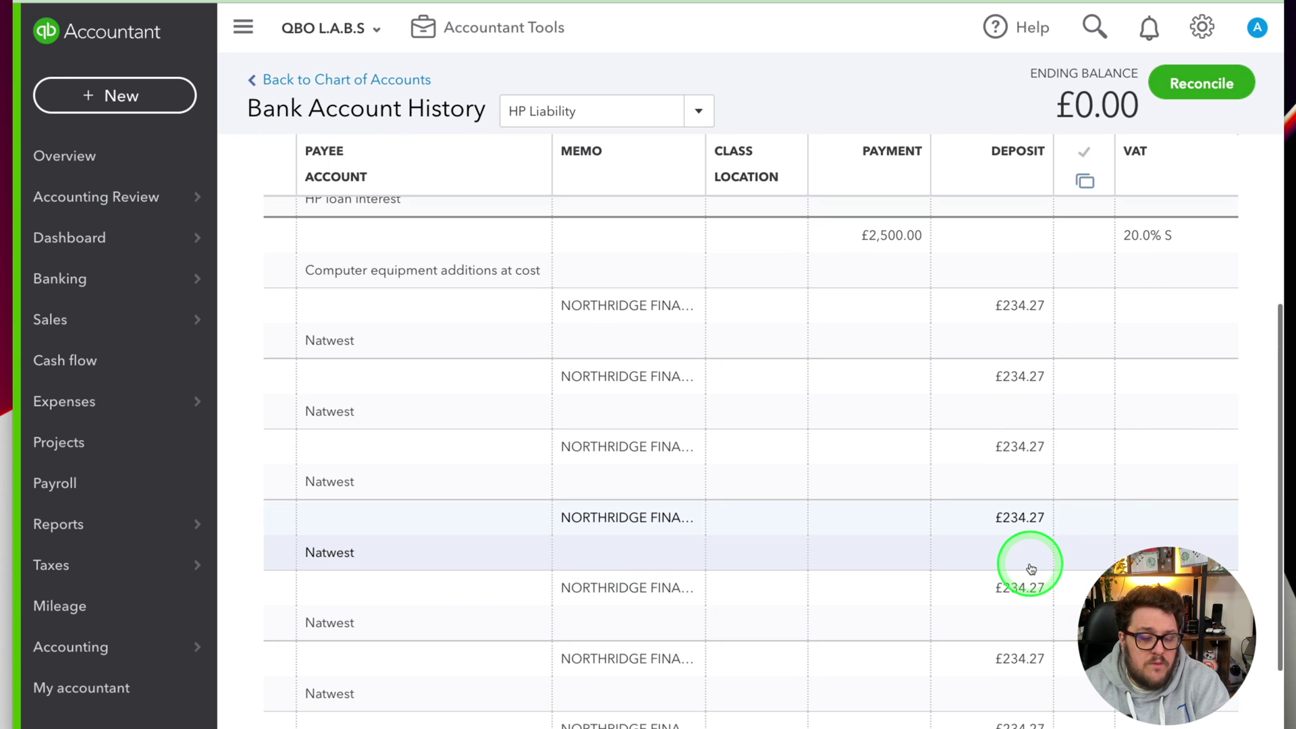
{"action": "scroll", "coordinate": [1024, 560], "scroll_direction": "up", "scroll_amount": 4}
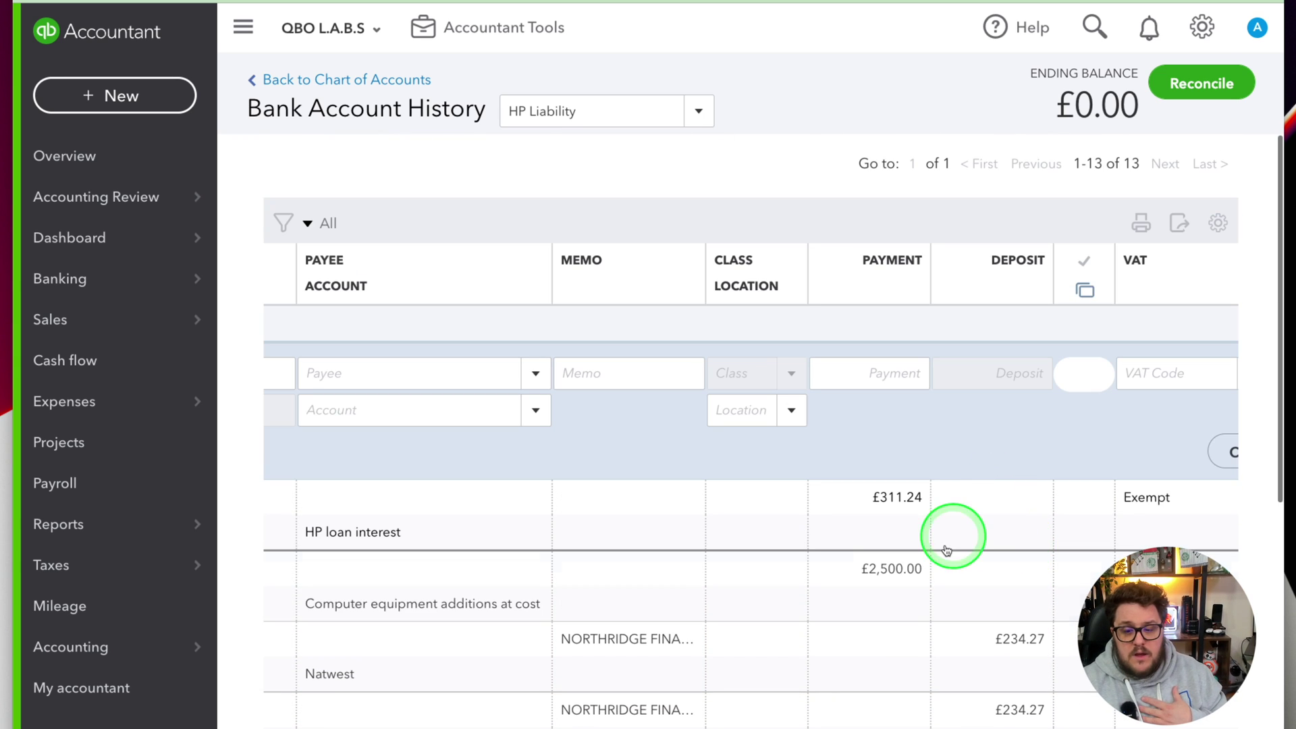
{"action": "scroll", "coordinate": [907, 587], "scroll_direction": "left", "scroll_amount": 3}
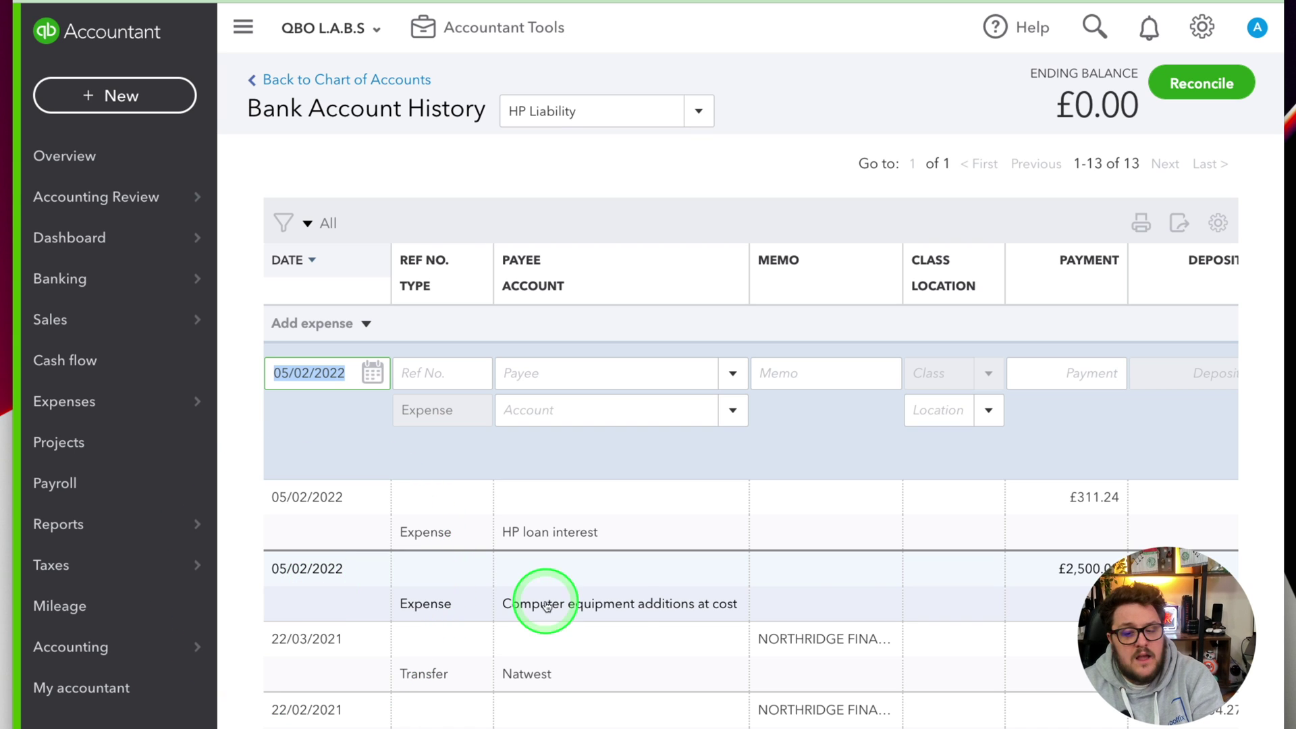
{"action": "scroll", "coordinate": [394, 587], "scroll_direction": "down", "scroll_amount": 5}
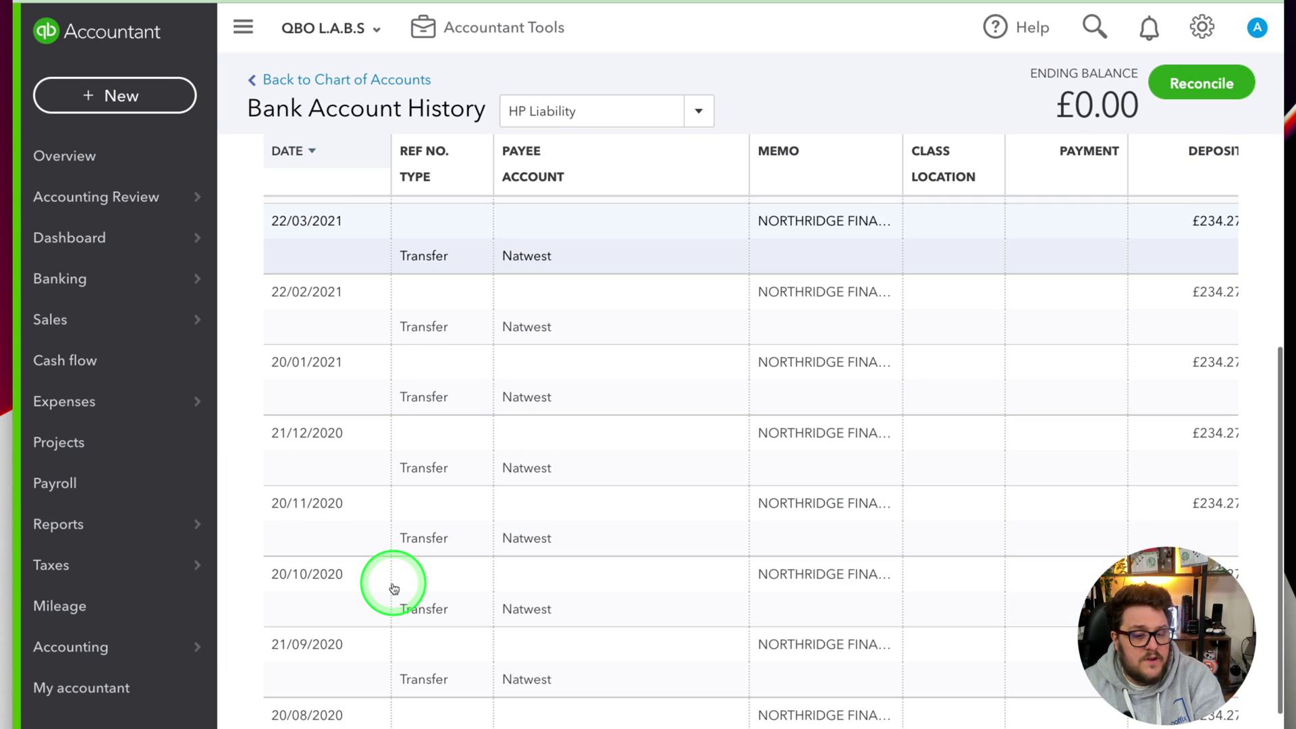
{"action": "scroll", "coordinate": [393, 587], "scroll_direction": "down", "scroll_amount": 4}
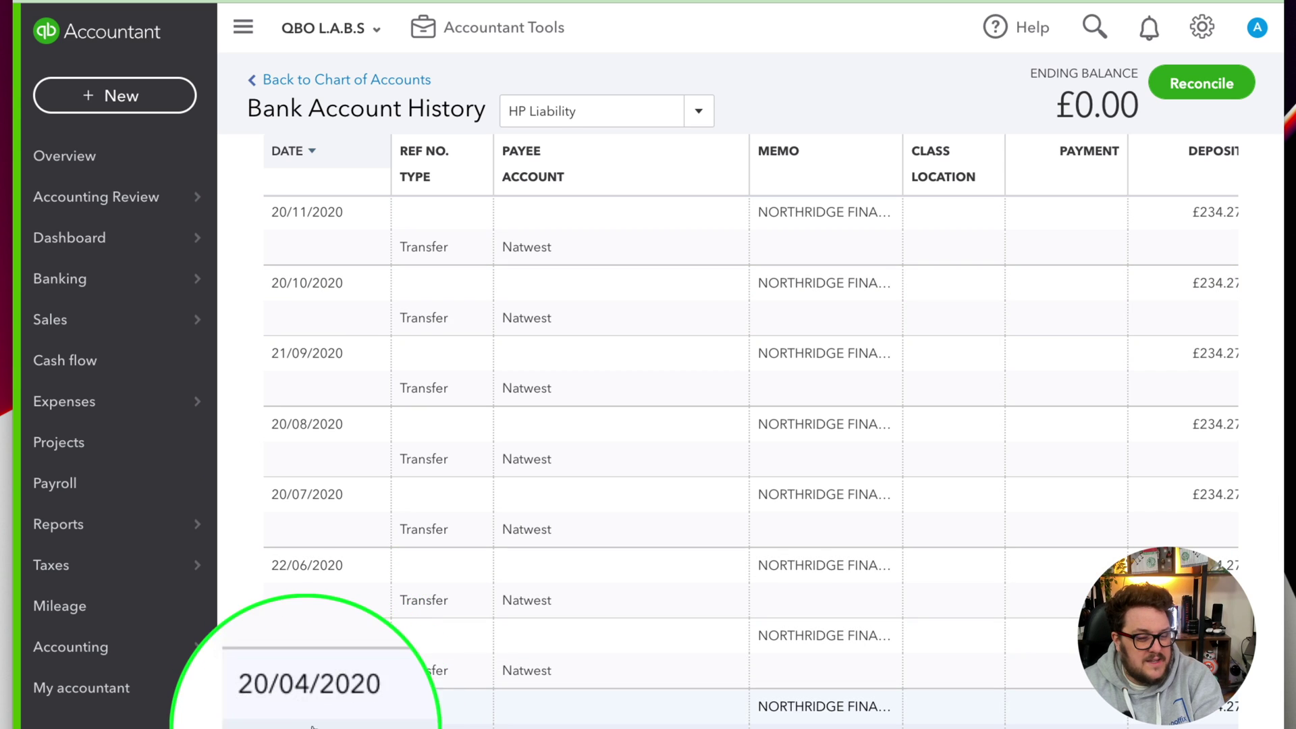
{"action": "scroll", "coordinate": [307, 724], "scroll_direction": "up", "scroll_amount": 9}
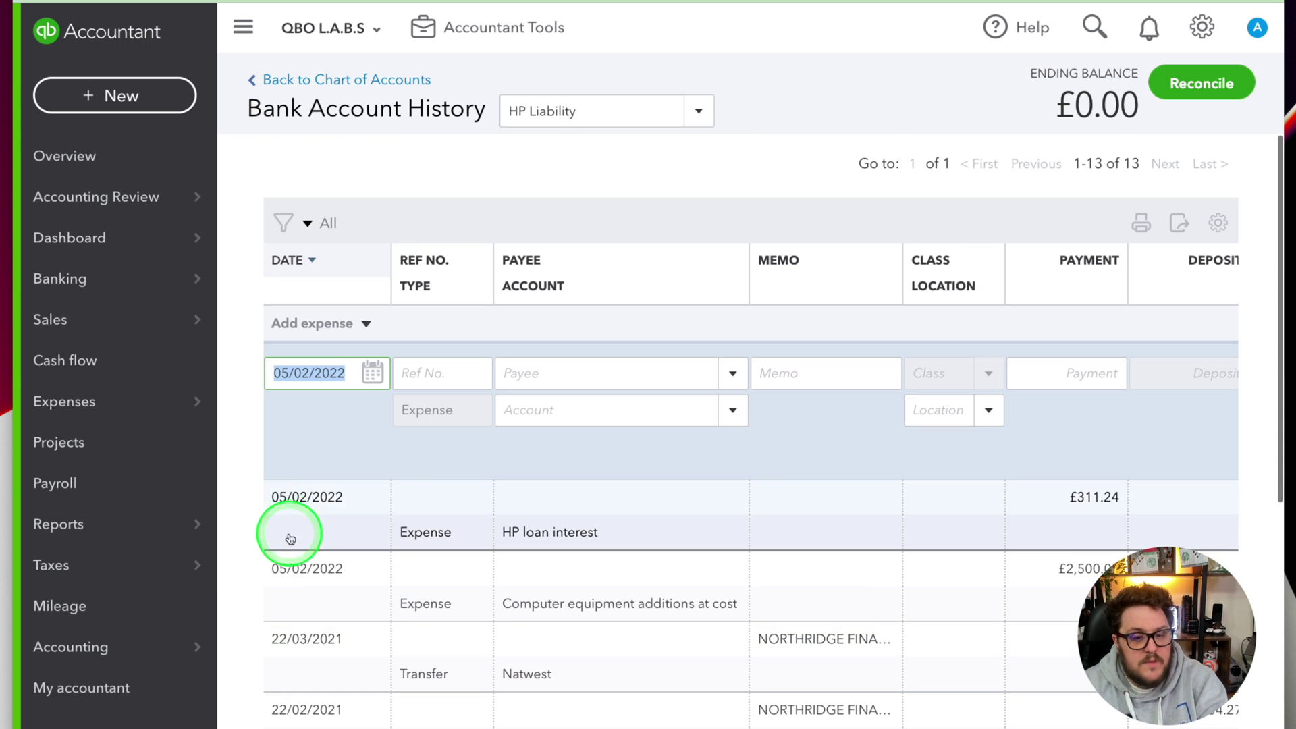
- Change the date of the 2,500.00 computer equipment expense to 01/04/2020 and save the transaction
{"action": "left_click", "coordinate": [350, 512]}
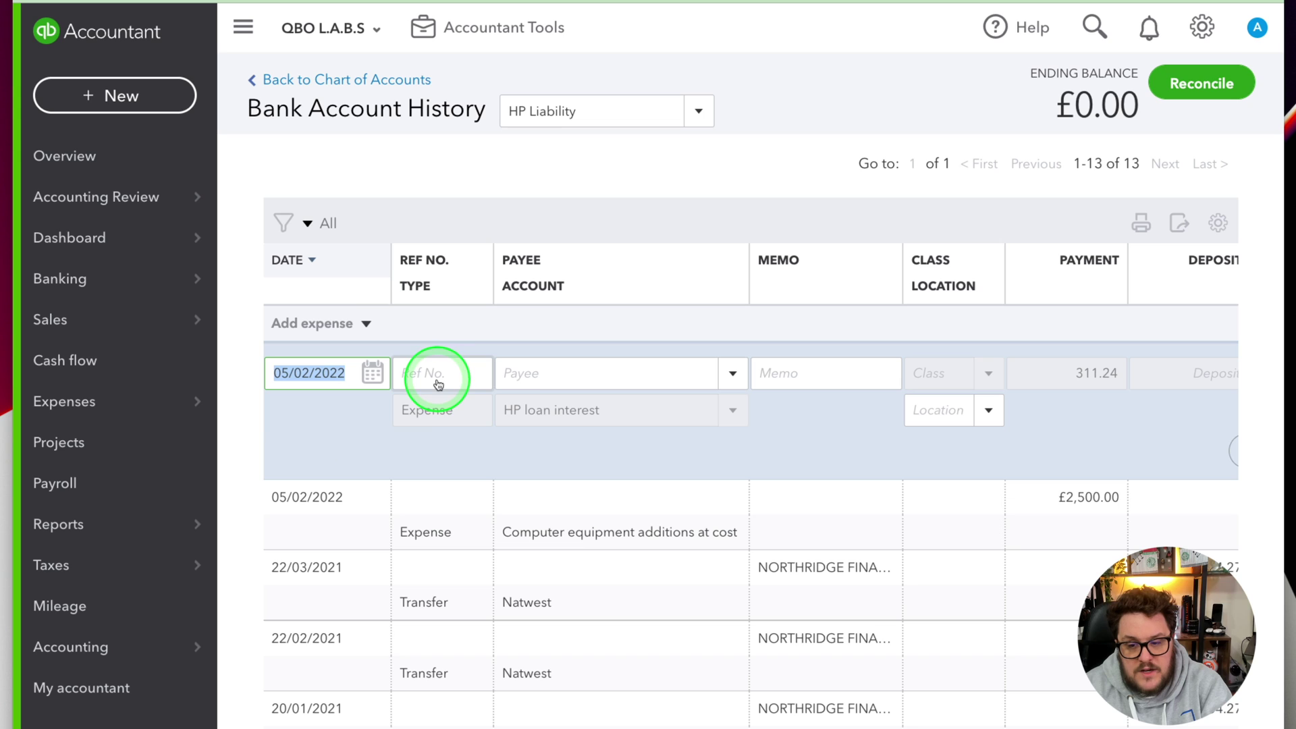
{"action": "left_click", "coordinate": [379, 495]}
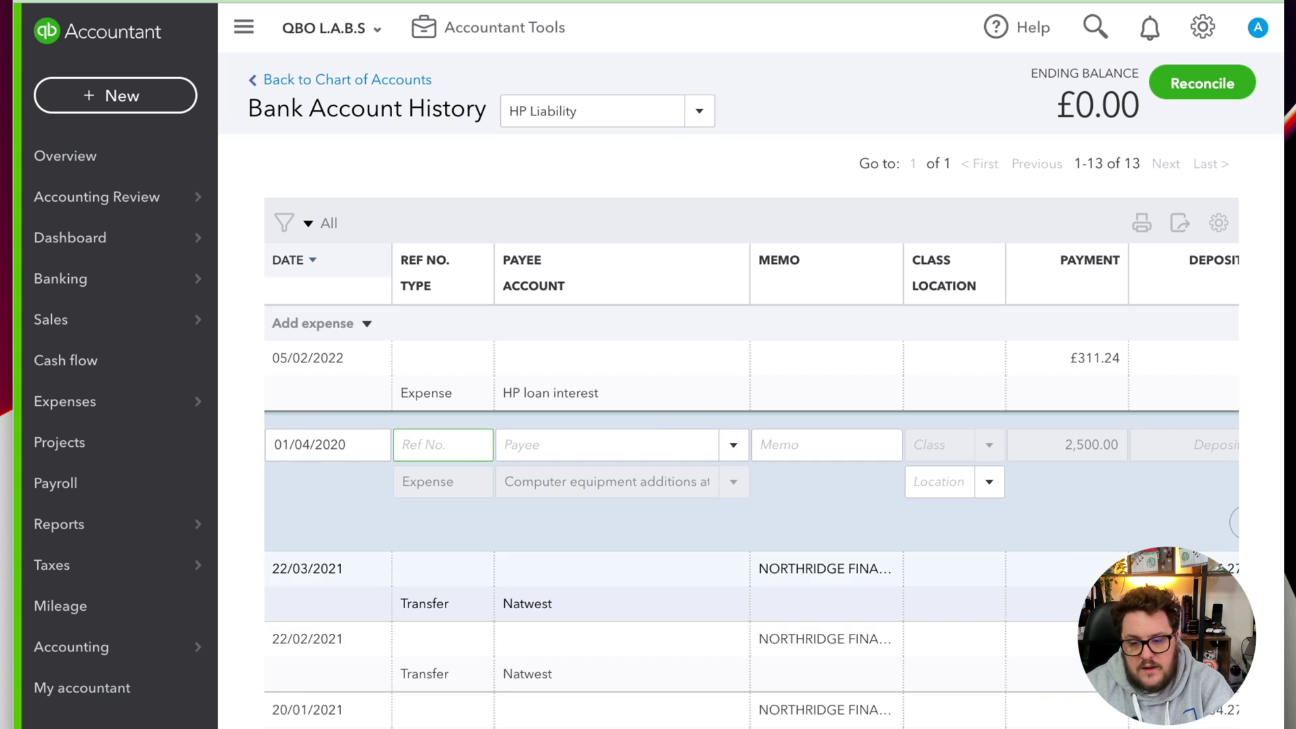
{"action": "scroll", "coordinate": [983, 513], "scroll_direction": "right", "scroll_amount": 5}
{"action": "key", "text": "Return"}
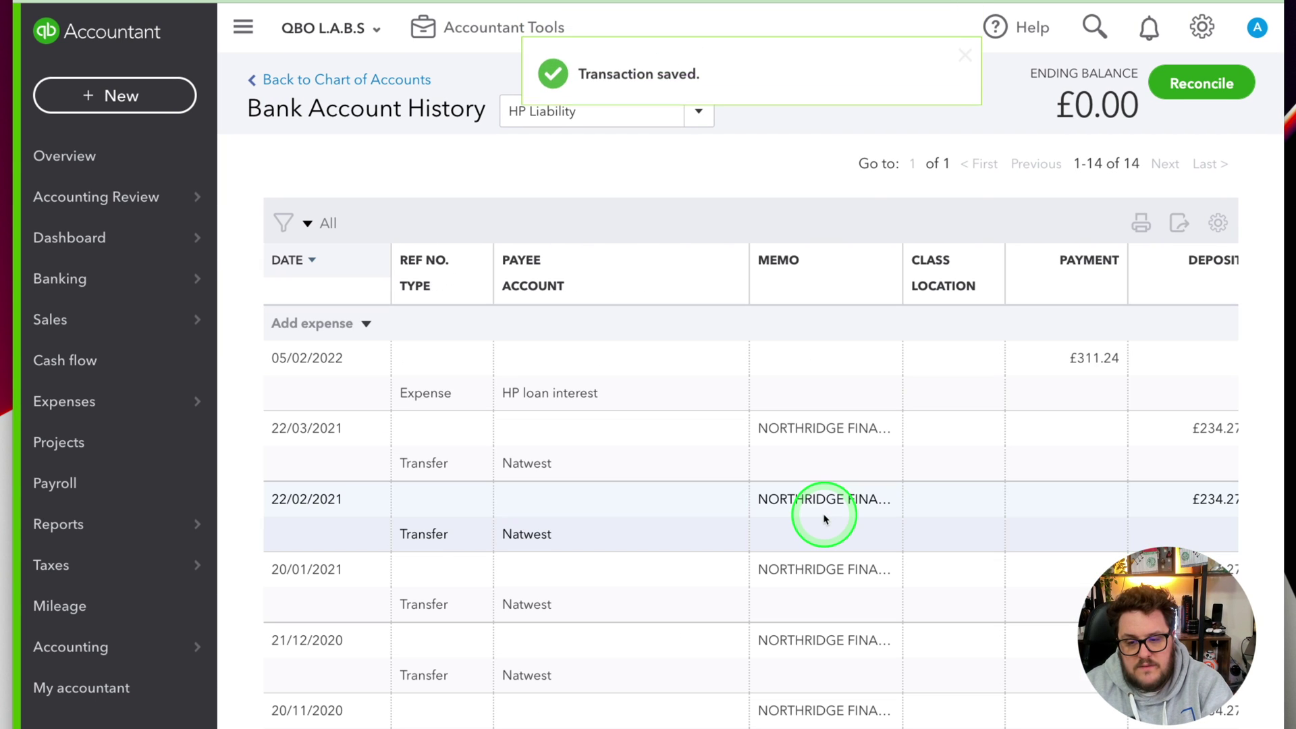
- Review the HP Liability register, checking the 01/04/2020 equipment purchase against the Natwest repayments and the HP loan interest expense
{"action": "scroll", "coordinate": [823, 521], "scroll_direction": "down", "scroll_amount": 8}
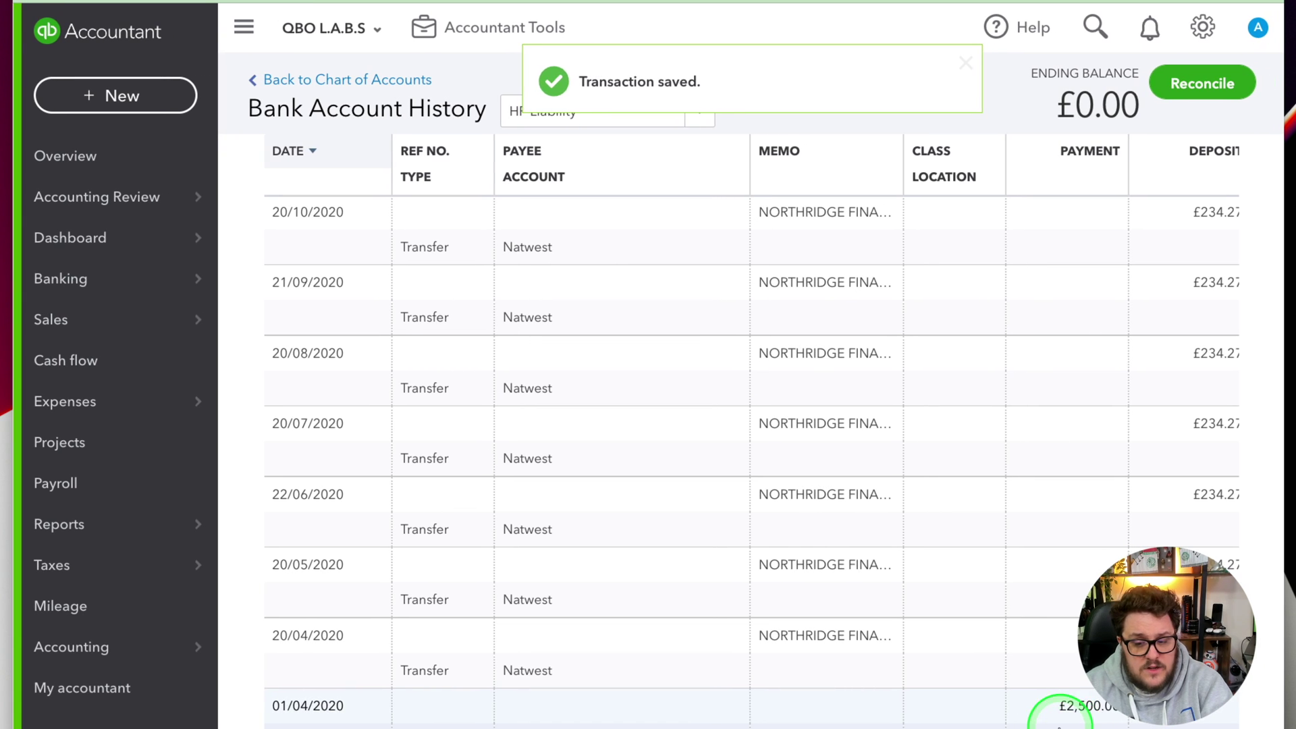
{"action": "left_click", "coordinate": [1089, 723]}
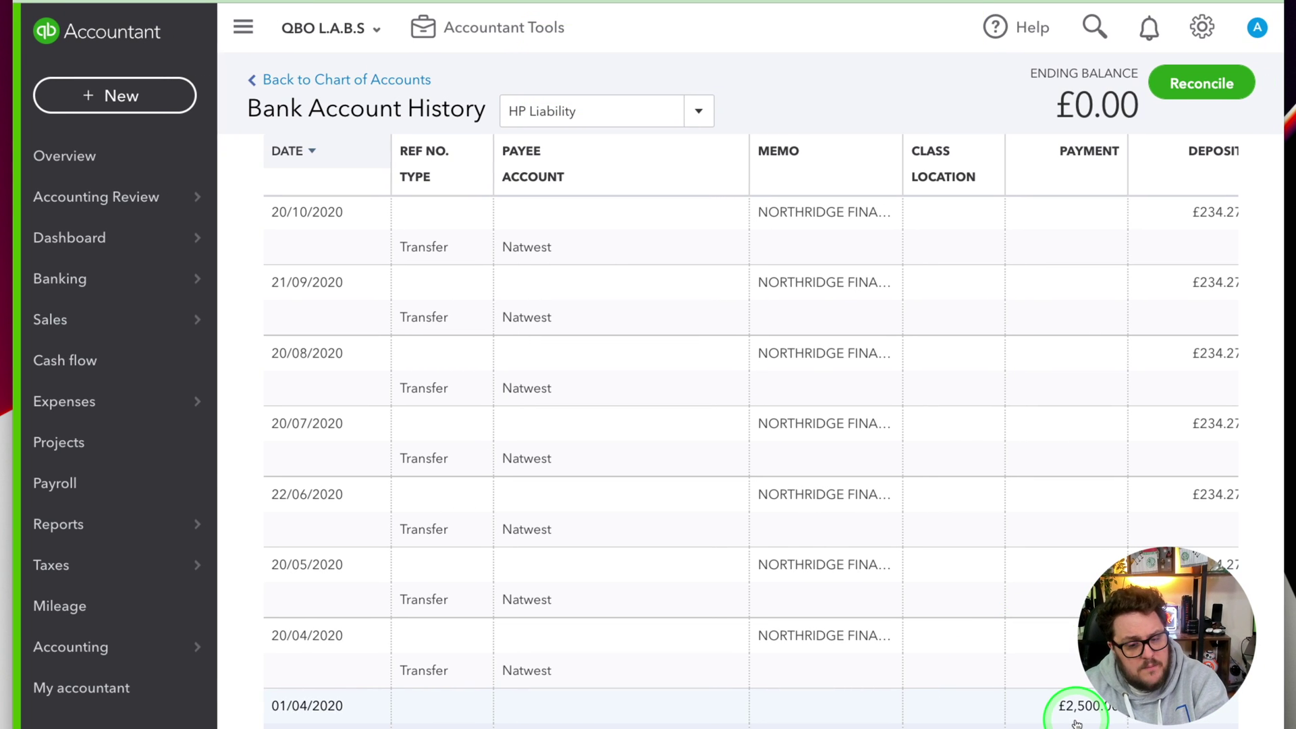
{"action": "scroll", "coordinate": [1076, 723], "scroll_direction": "right", "scroll_amount": 6}
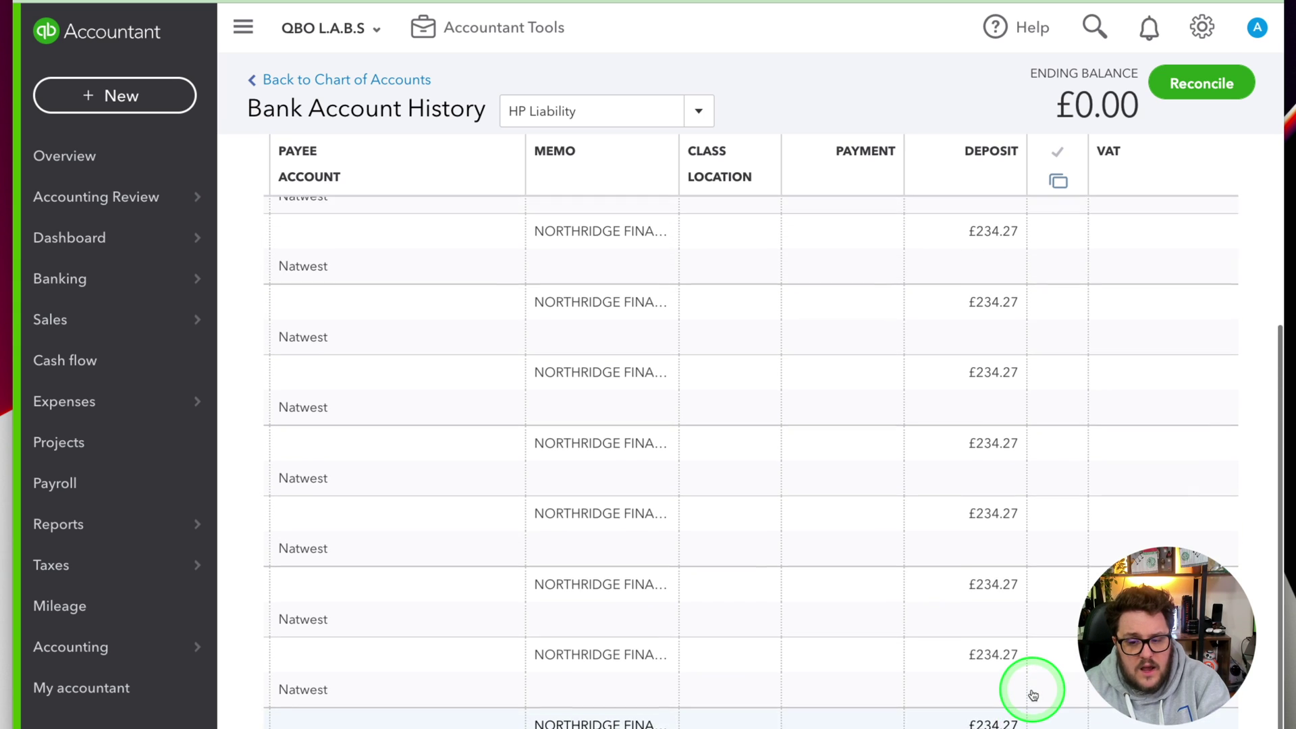
{"action": "scroll", "coordinate": [1033, 695], "scroll_direction": "up", "scroll_amount": 5}
{"action": "left_click", "coordinate": [862, 363]}
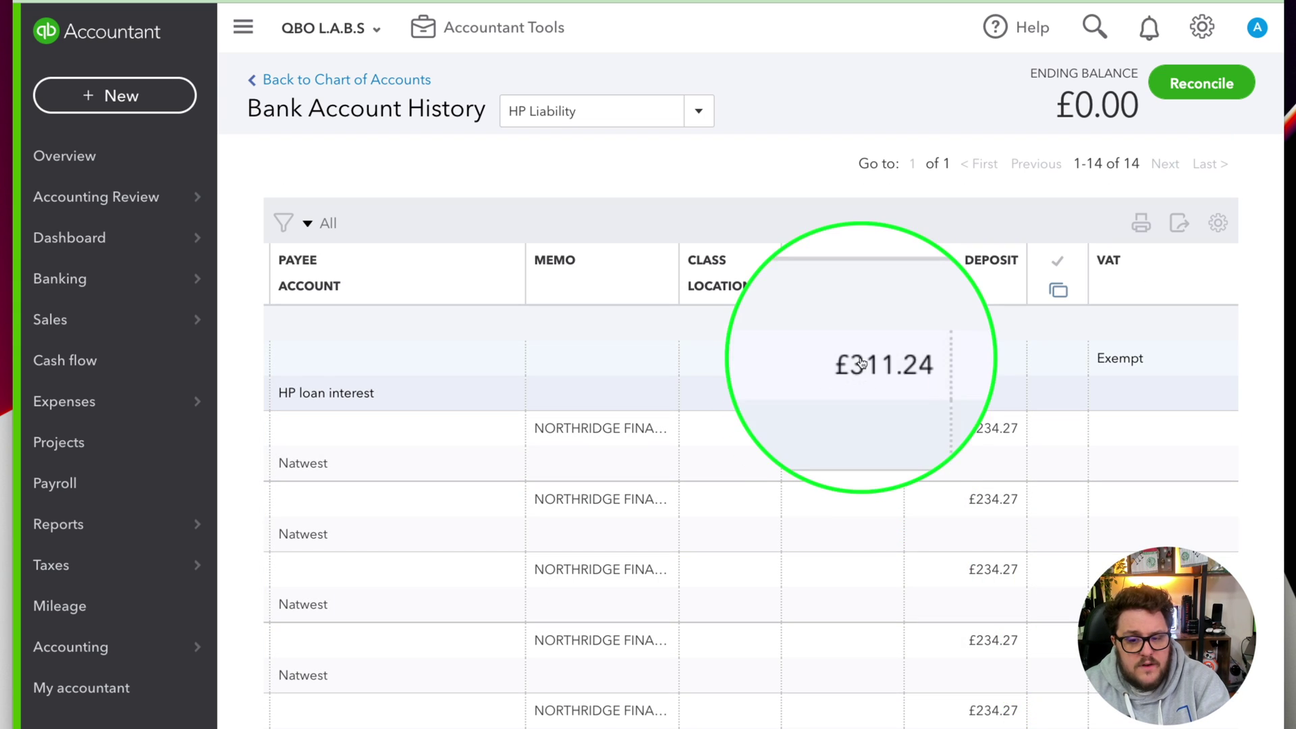
{"action": "left_click", "coordinate": [895, 398]}
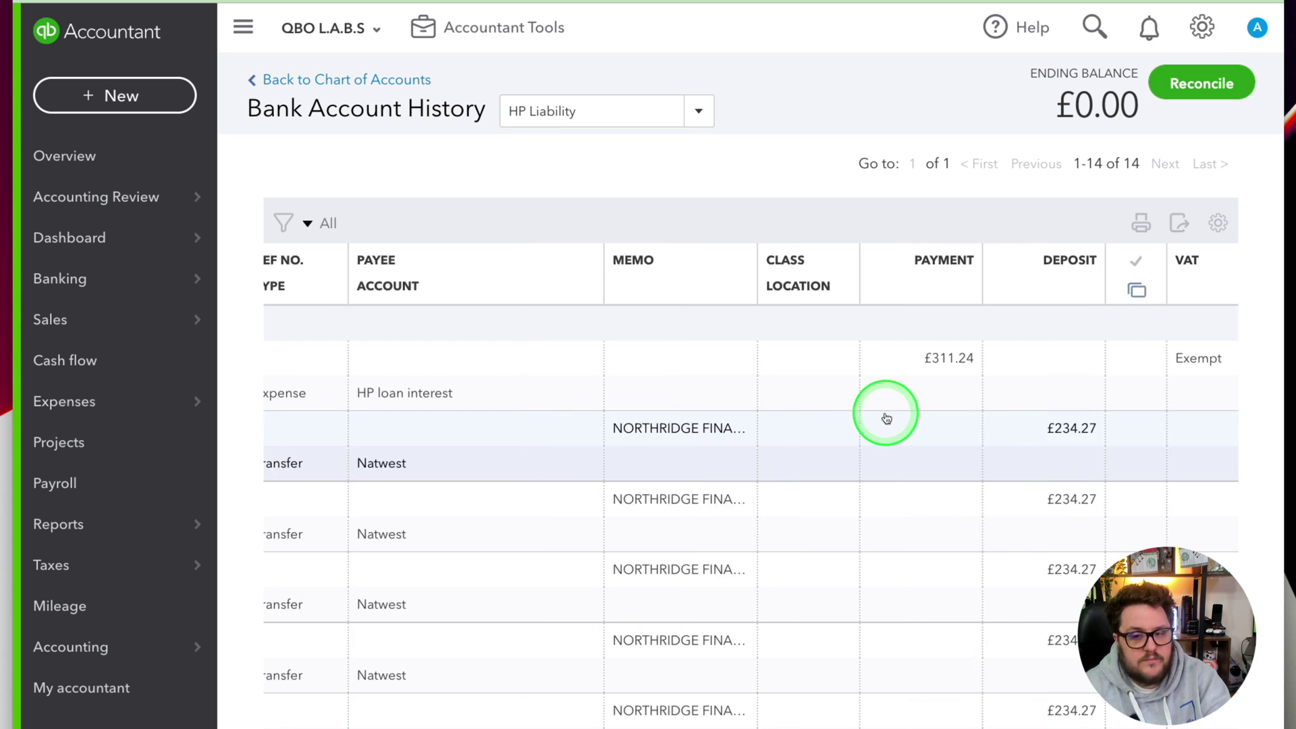
- Open the Business Bank transactions for review and expand the 31/03/2021 Applecoreacc Qch deposit to examine its categorisation options
{"action": "mouse_move", "coordinate": [87, 280]}
{"action": "left_click", "coordinate": [255, 284]}
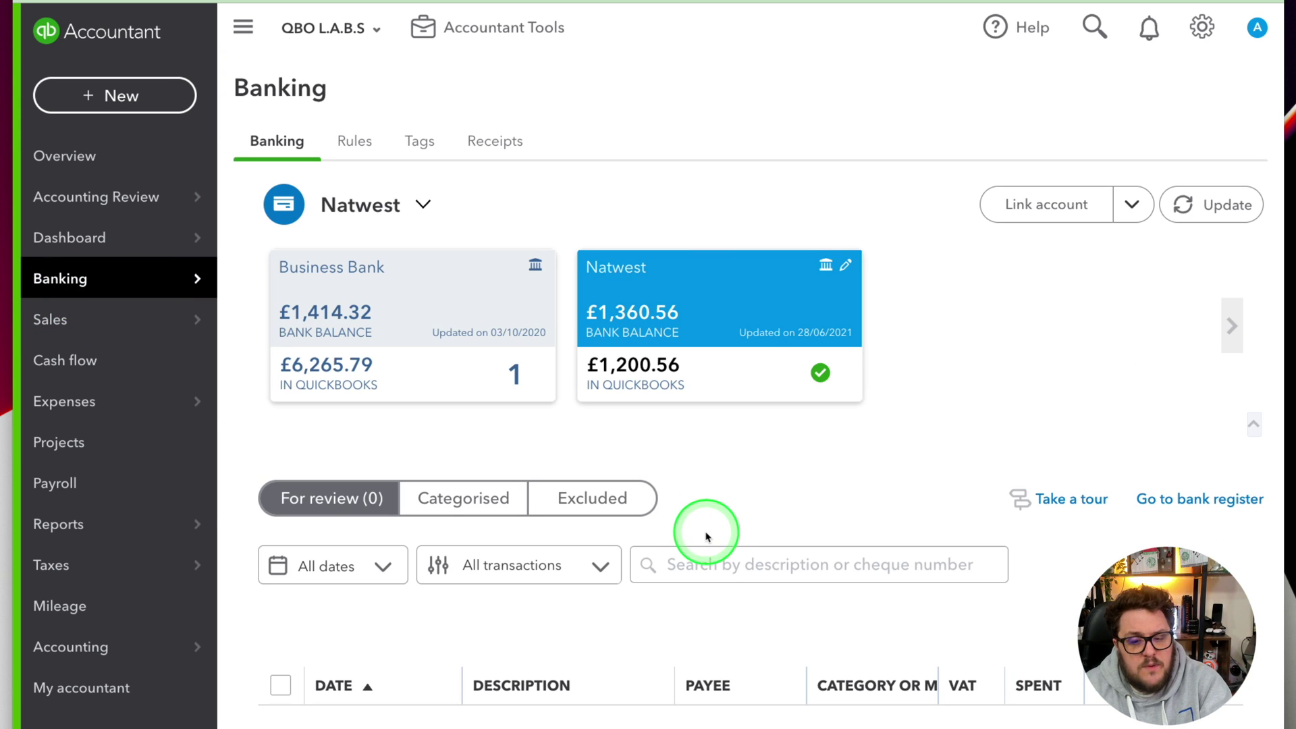
{"action": "left_click", "coordinate": [443, 376]}
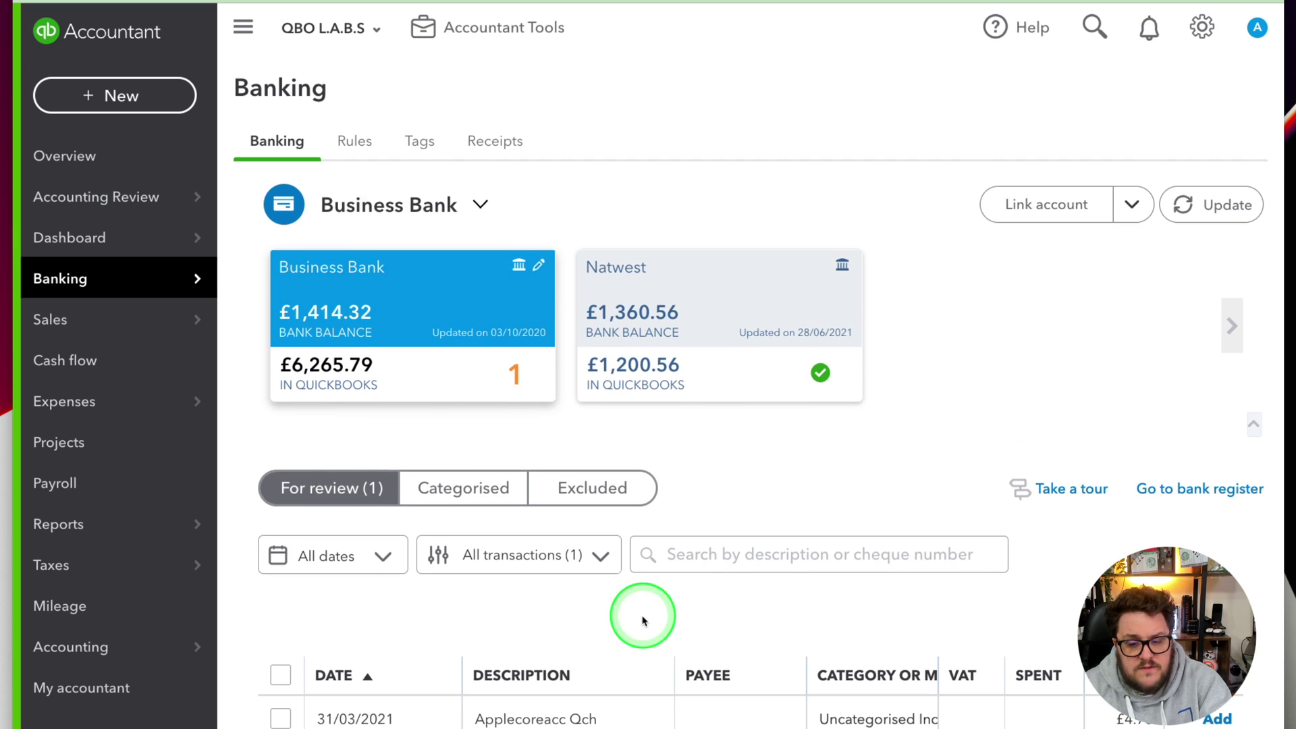
{"action": "left_click", "coordinate": [841, 698]}
{"action": "scroll", "coordinate": [749, 540], "scroll_direction": "down", "scroll_amount": 6}
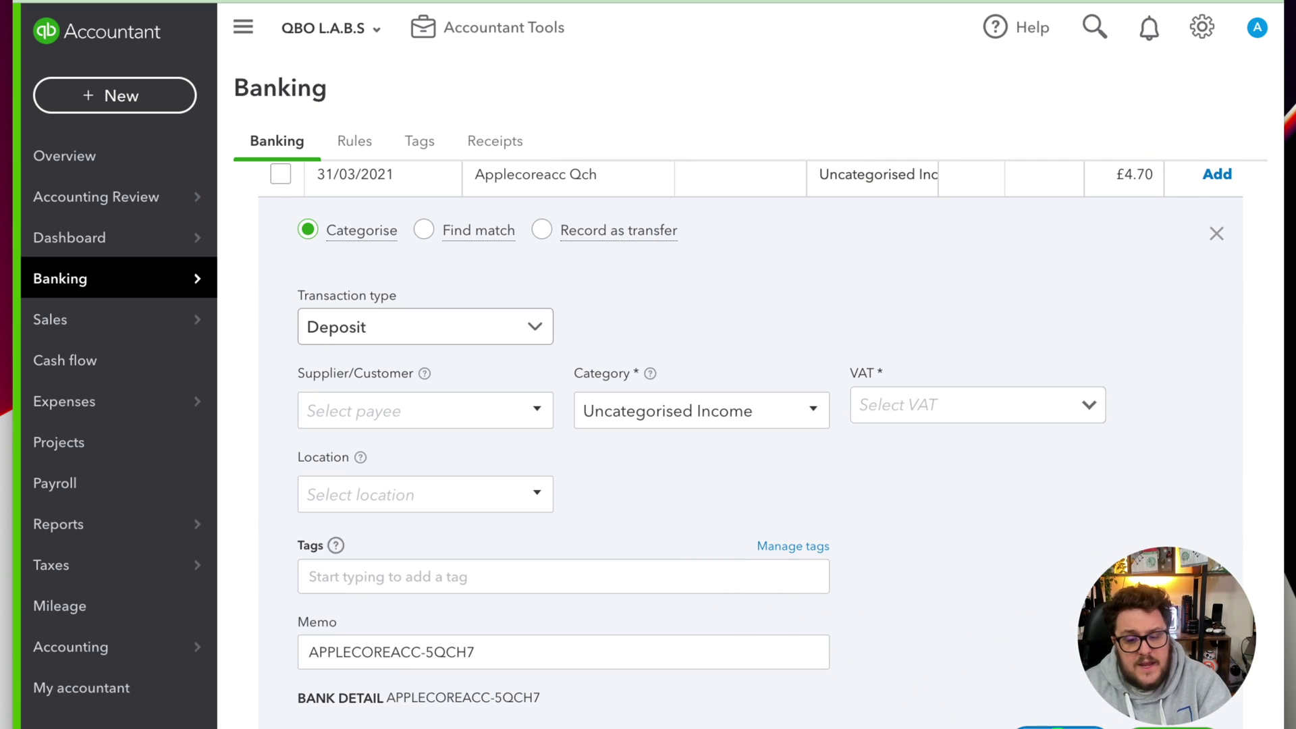
{"action": "left_click", "coordinate": [1023, 690]}
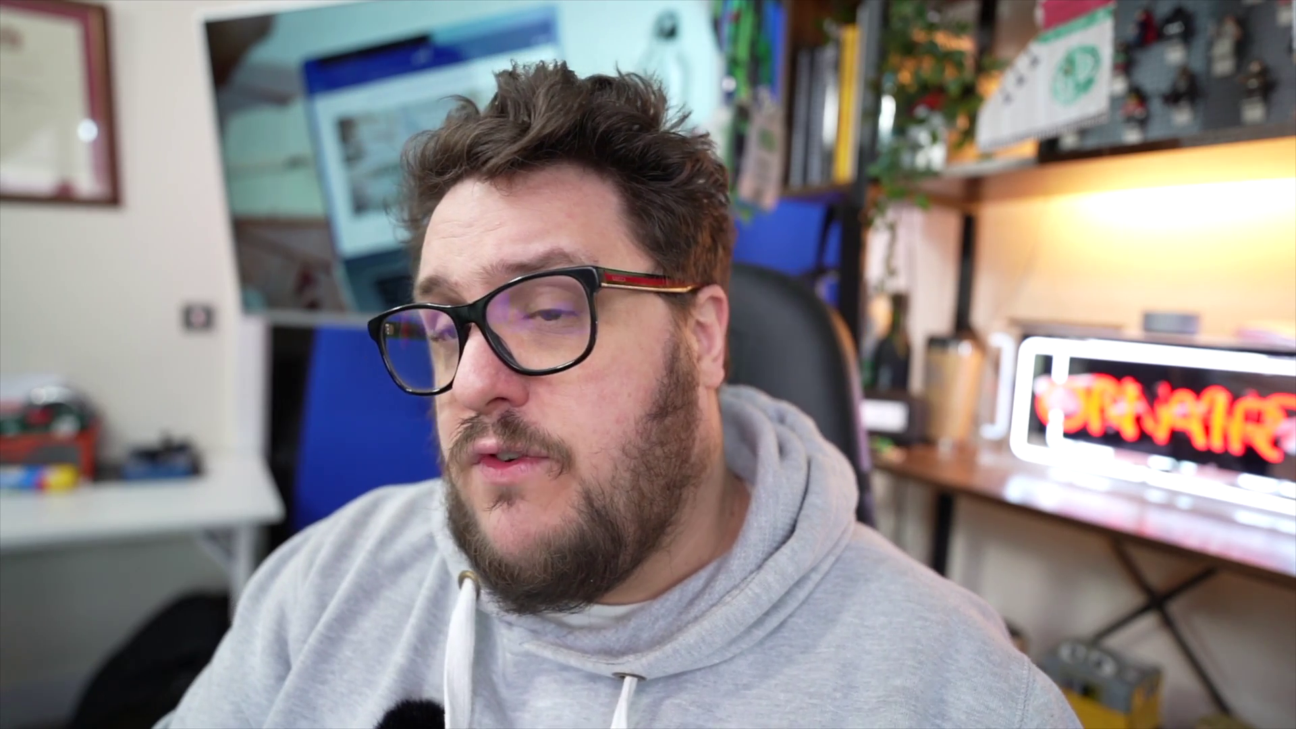